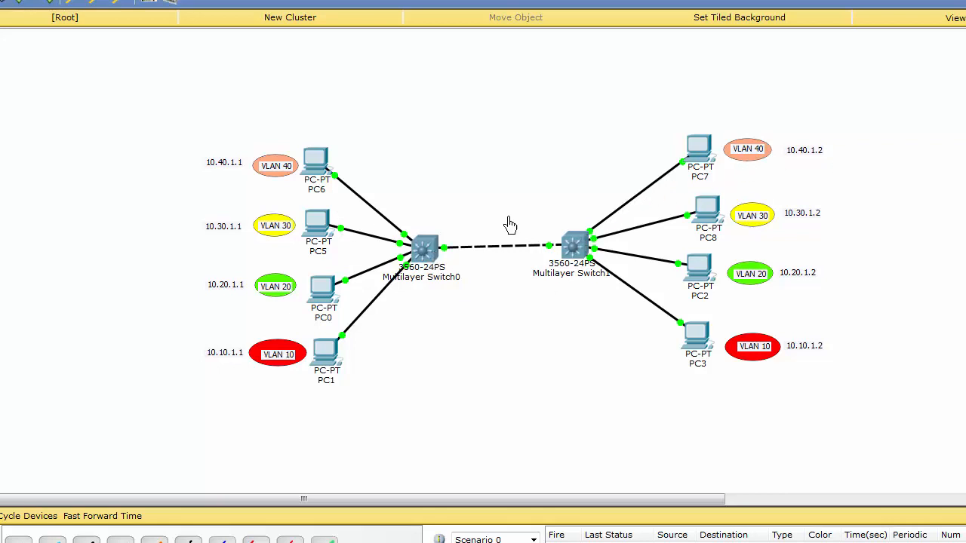
Open the command line of Multilayer Switch0 and enter privileged EXEC mode
click(425, 251)
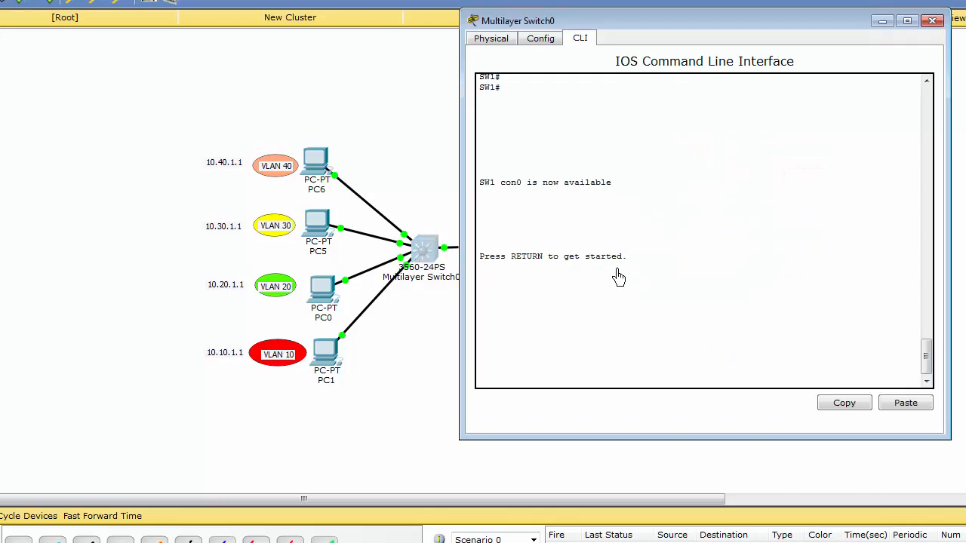
key(Return)
key(Return)
key(Return)
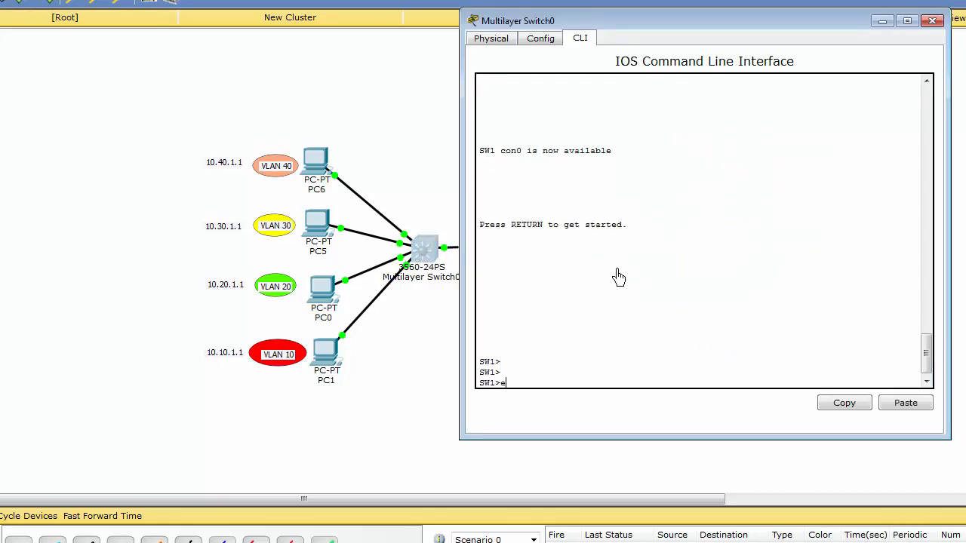
text(en)
key(Tab)
key(Return)
key(Return)
key(Return)
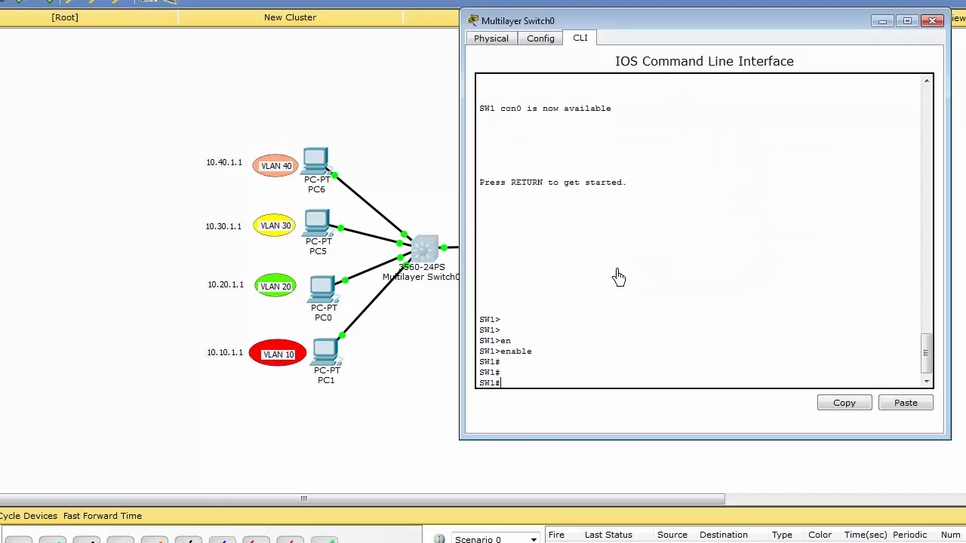
Enter global configuration mode on SW1 and select interface fastEthernet 0/24
key(Return)
text(conf)
key(Tab)
text(t)
key(Tab)
key(Return)
text(int)
key(Tab)
text(fa)
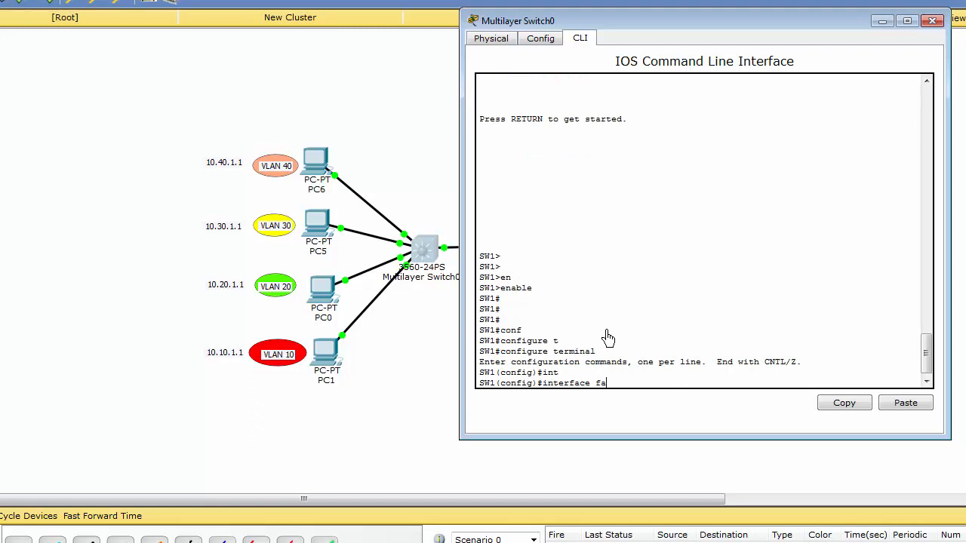
text(s)
key(Tab)
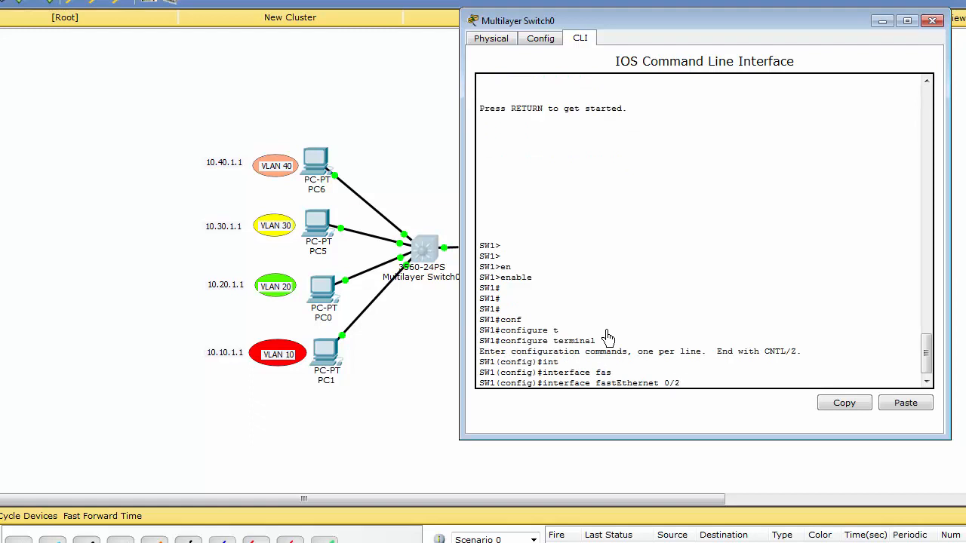
key(Return)
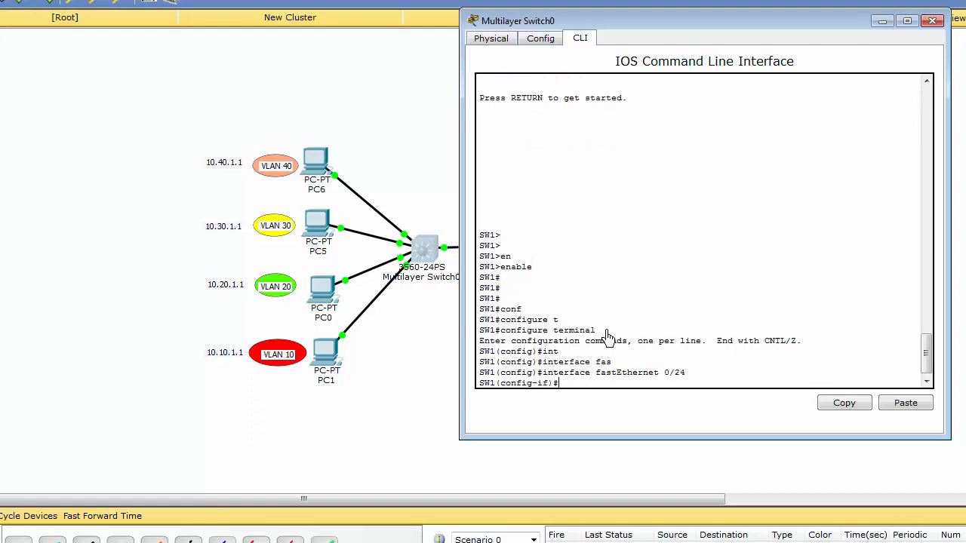
Restrict the allowed VLANs on SW1's trunk port to 10,20,30 and leave configuration mode
text(sw)
key(Tab)
text(t)
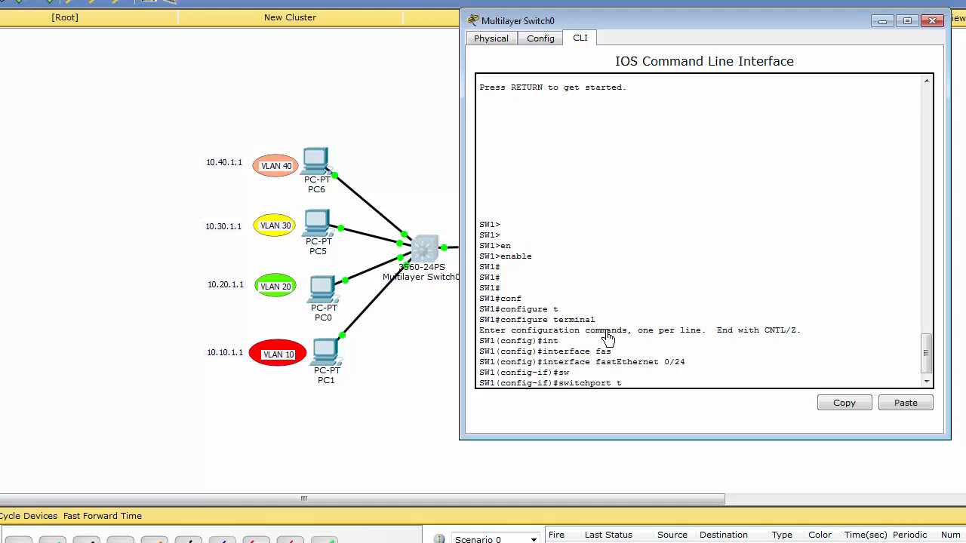
text(r)
key(Tab)
text(al)
key(Tab)
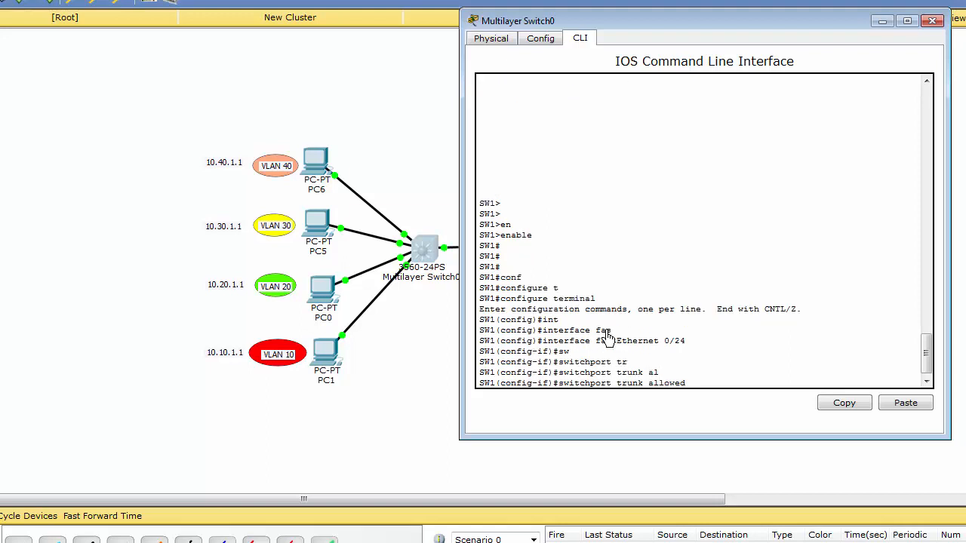
text(vl)
key(Tab)
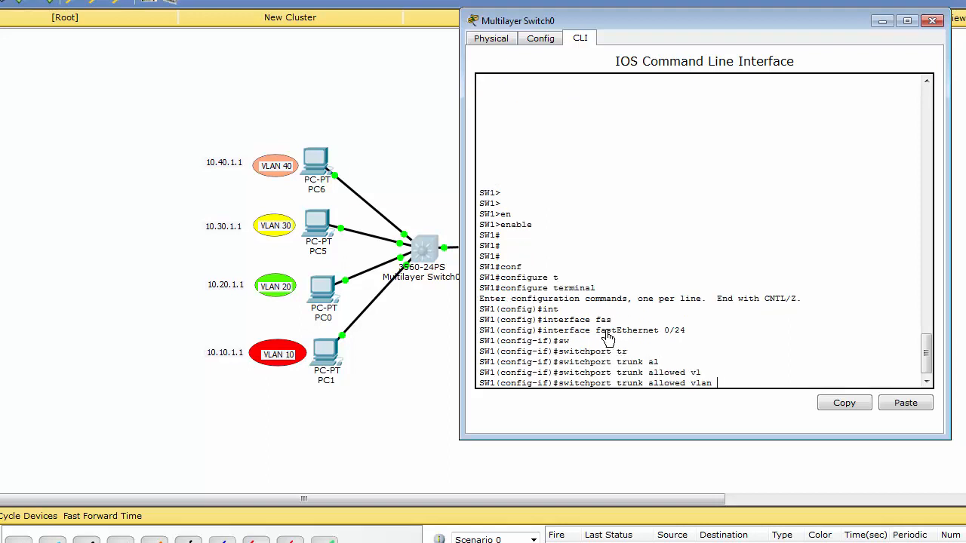
text(10,20,30)
key(Return)
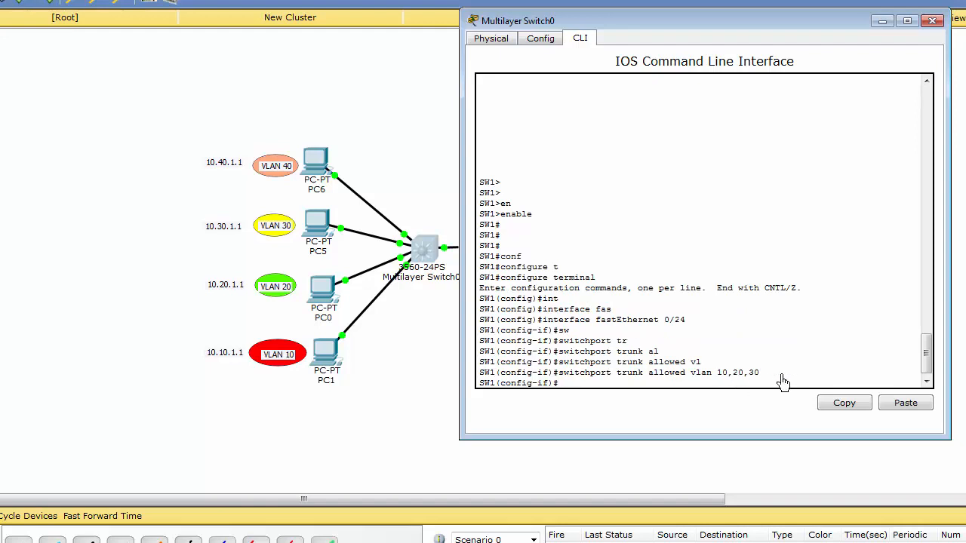
key(ctrl+z)
click(403, 346)
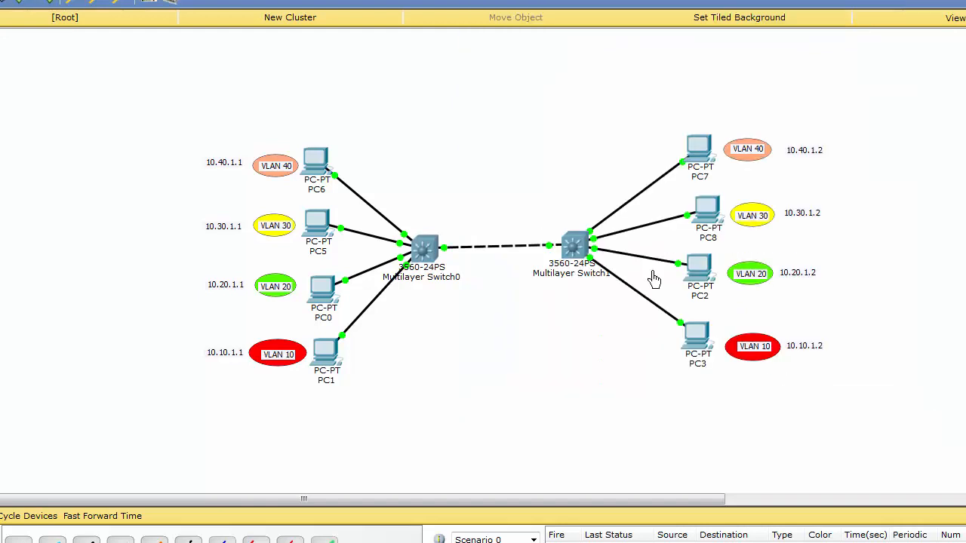
Open the command line of Multilayer Switch1 and enter privileged EXEC mode
click(587, 256)
key(Return)
key(Return)
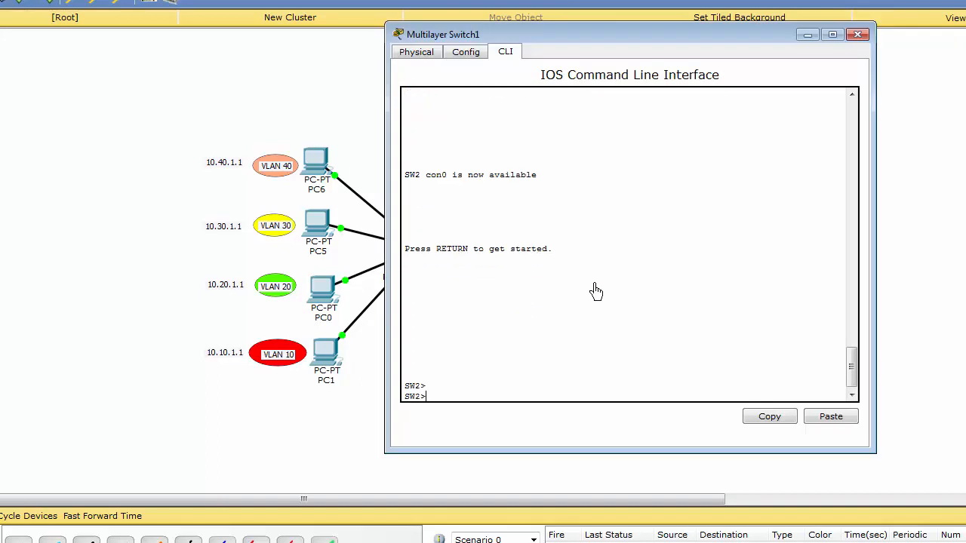
text(en)
key(Tab)
key(Return)
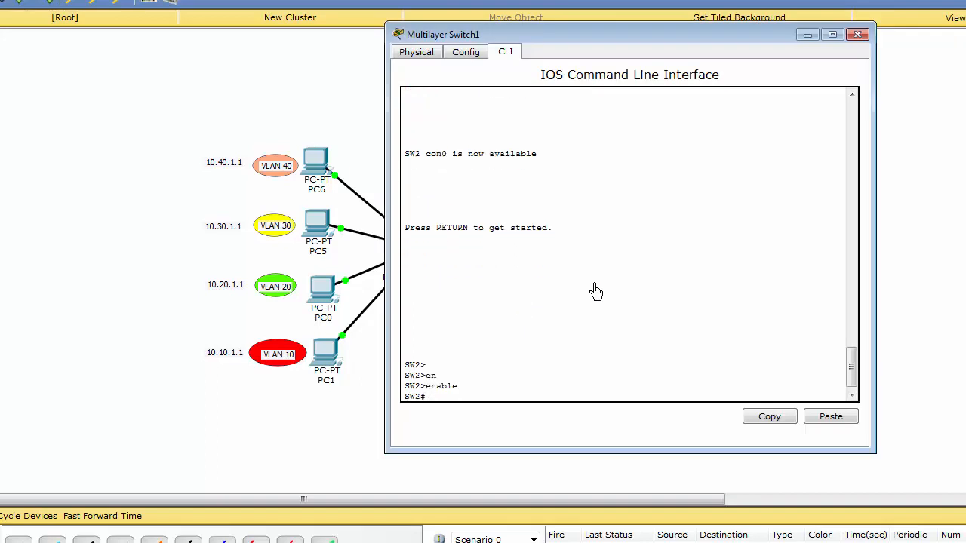
Enter global configuration mode on SW2 and select interface fastEthernet 0/24
text(conf)
key(Tab)
text(t)
key(Tab)
key(Return)
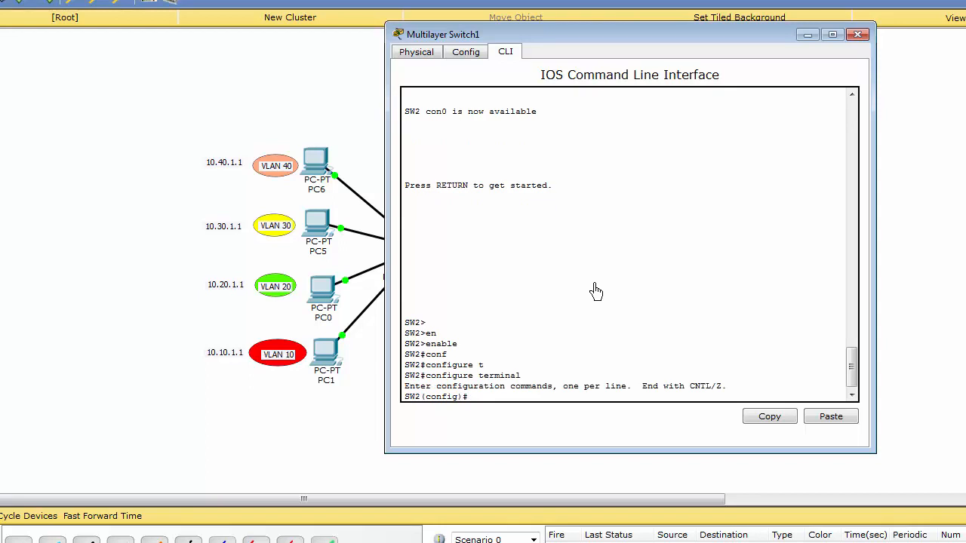
text(int)
key(Tab)
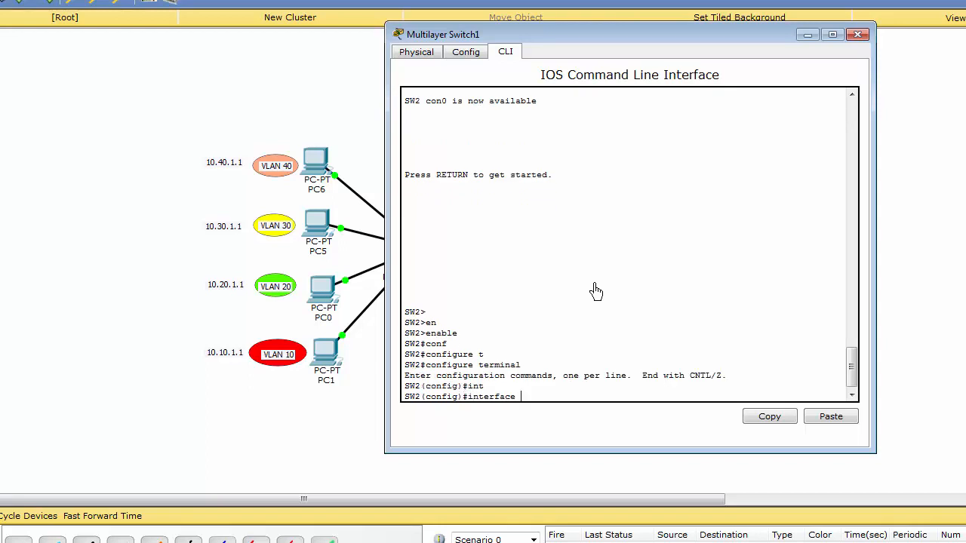
text(fas)
key(Tab)
text(0/24)
key(Return)
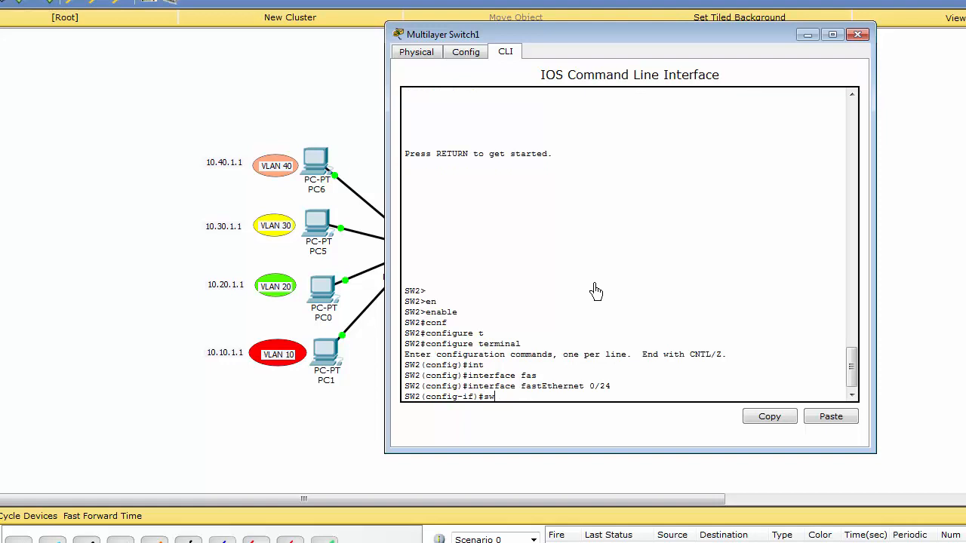
Restrict the allowed VLANs on SW2's trunk port to 10,20,30
text(sw)
key(Tab)
text(tr)
key(Tab)
text(a)
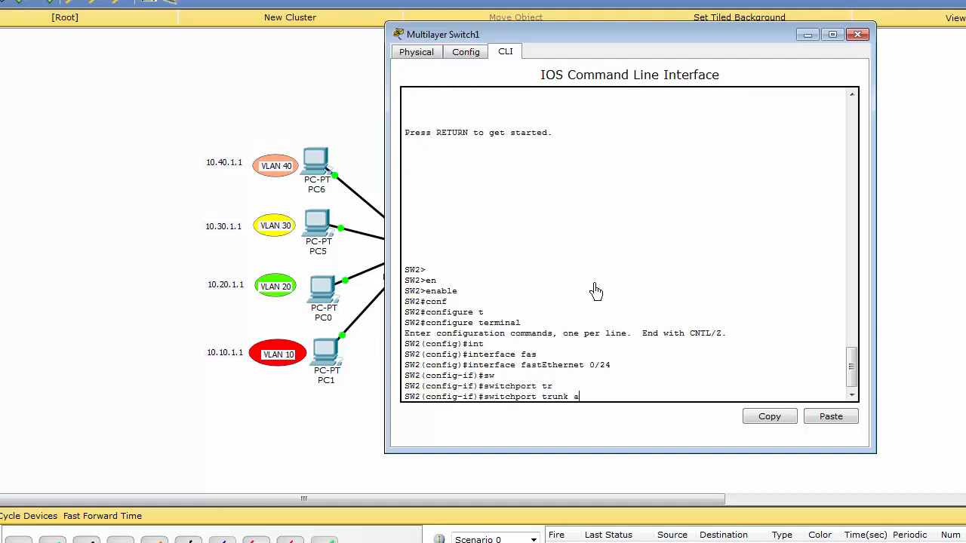
text(l)
key(Tab)
text(vl)
key(Tab)
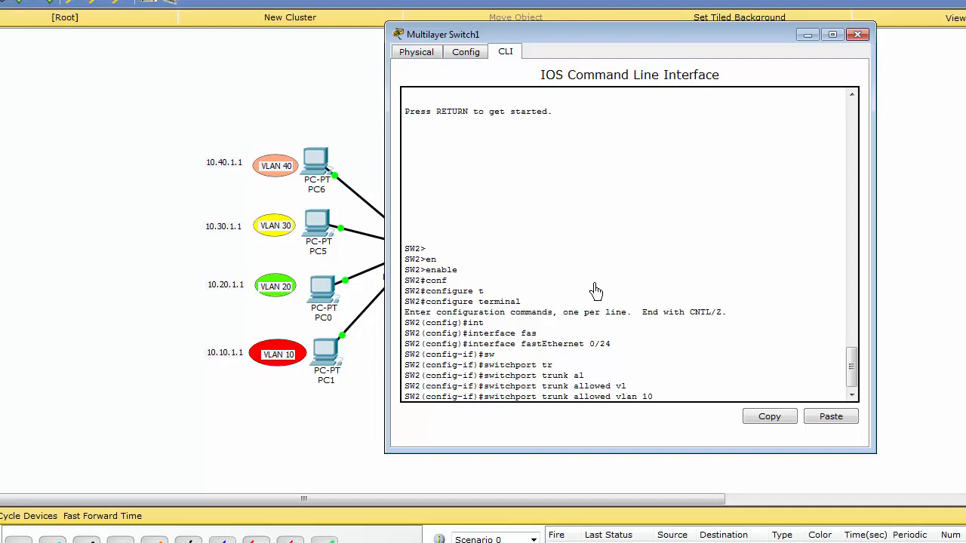
text(10,20;)
key(BackSpace)
key(Return)
key(Return)
key(Return)
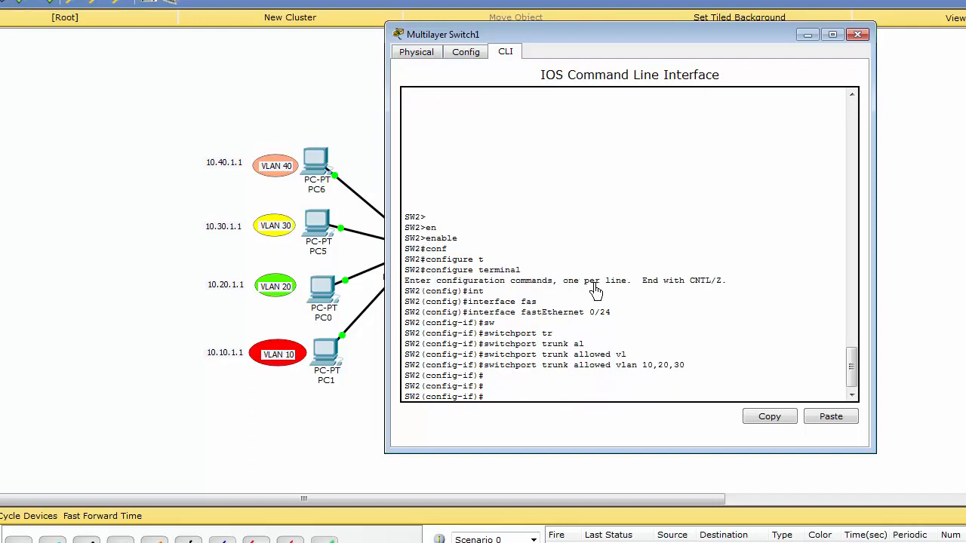
Return SW2 to privileged EXEC mode and go back to the network topology
key(ctrl+z)
key(Return)
key(Return)
key(Return)
key(Return)
key(Return)
key(Return)
key(Return)
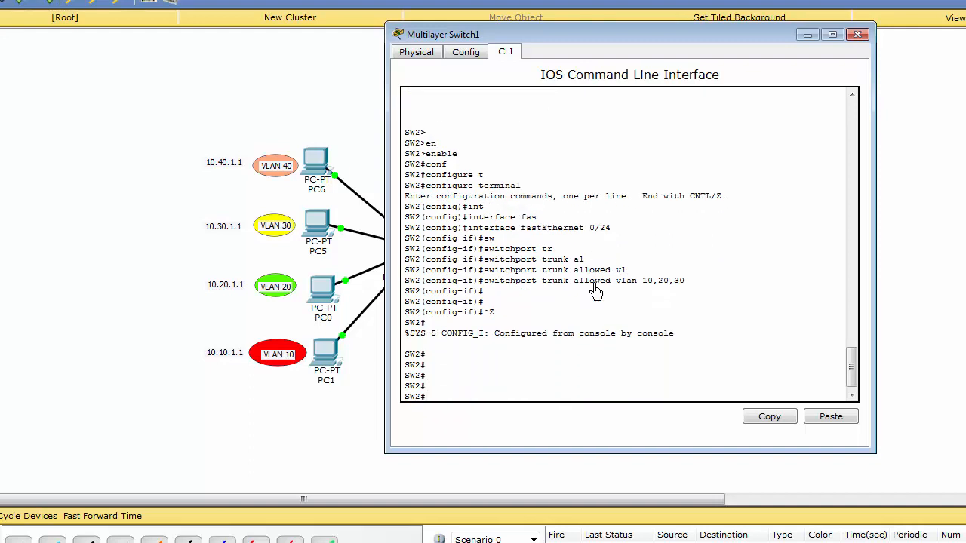
click(336, 451)
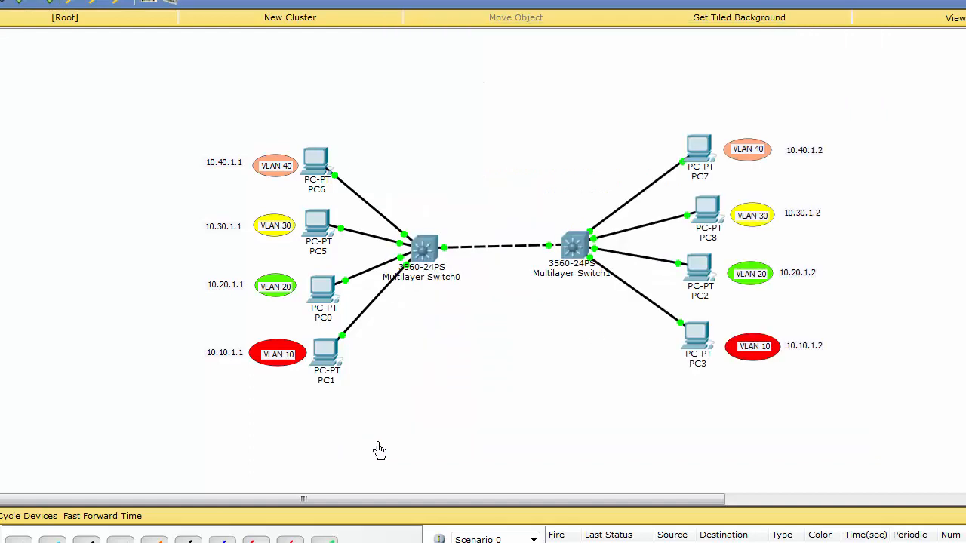
Ping 10.40.1.2 from PC6's command prompt to test VLAN 40 across the trunk
click(316, 163)
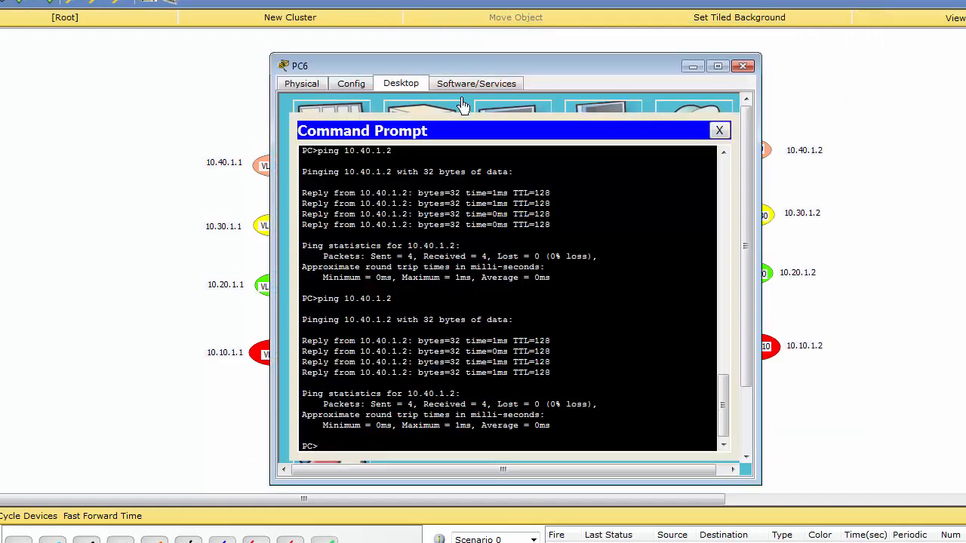
drag(494, 74, 499, 64)
key(Up)
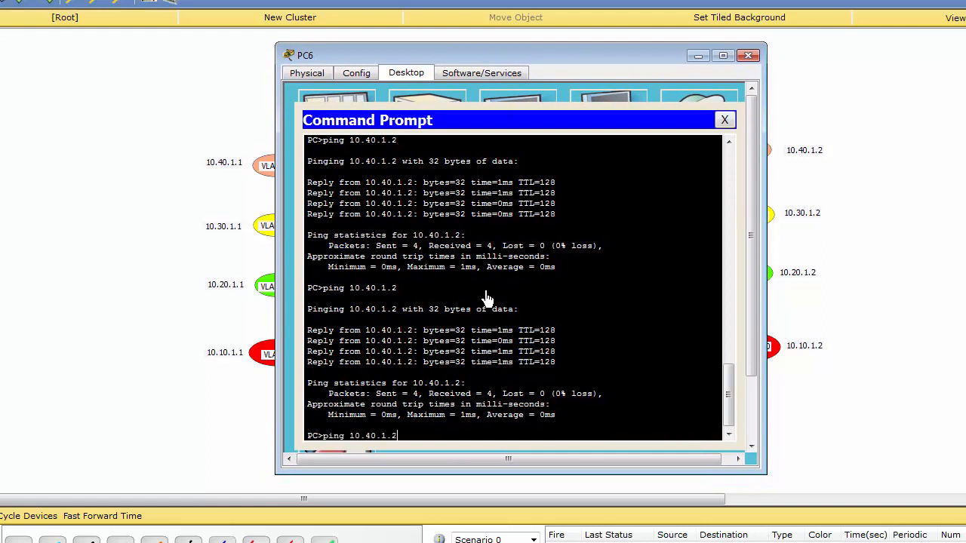
key(Return)
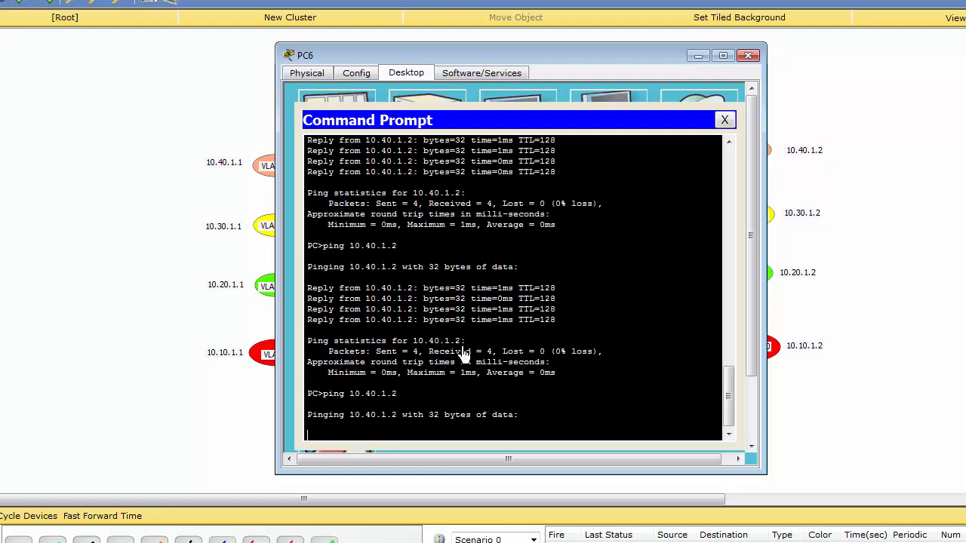
click(233, 431)
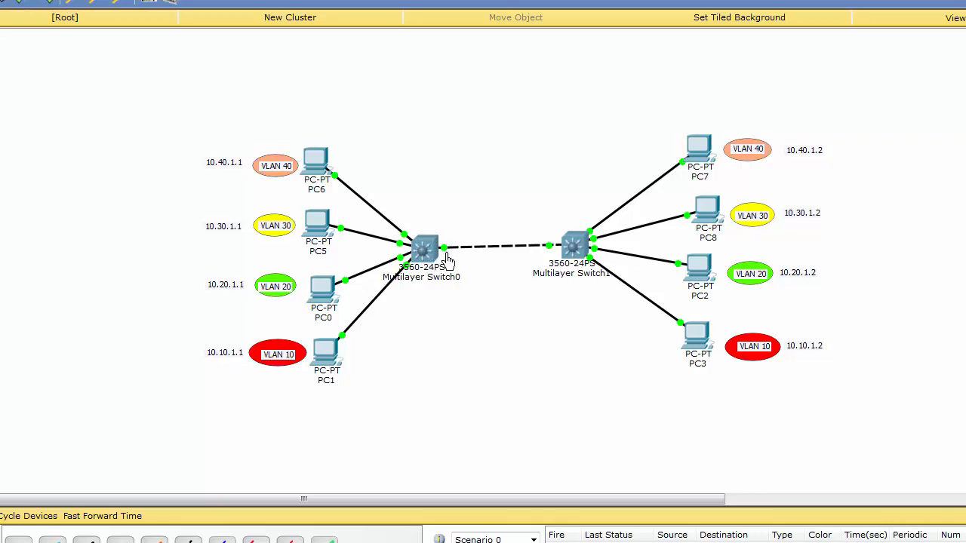
Add a 3560-24PS multilayer switch to the topology below Multilayer Switch0
mouse_move(446, 259)
click(1, 541)
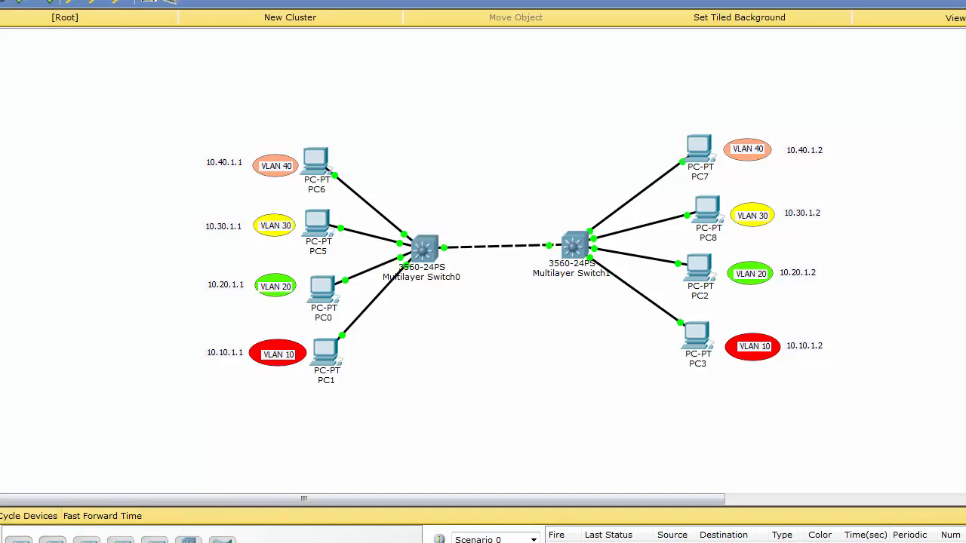
click(417, 360)
Connect FastEthernet0/5 of Multilayer Switch0 to Multilayer Switch2 with a copper cross-over cable
click(25, 539)
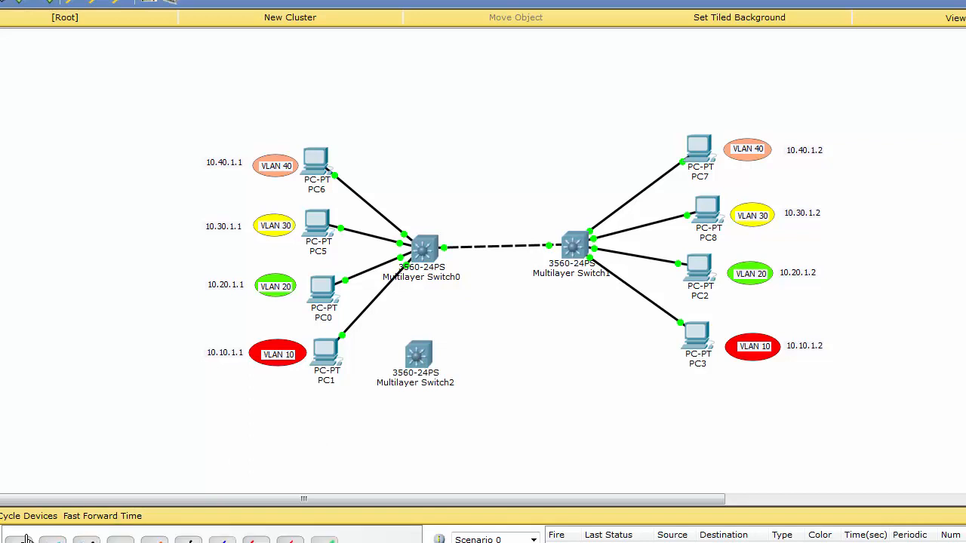
click(424, 249)
click(470, 288)
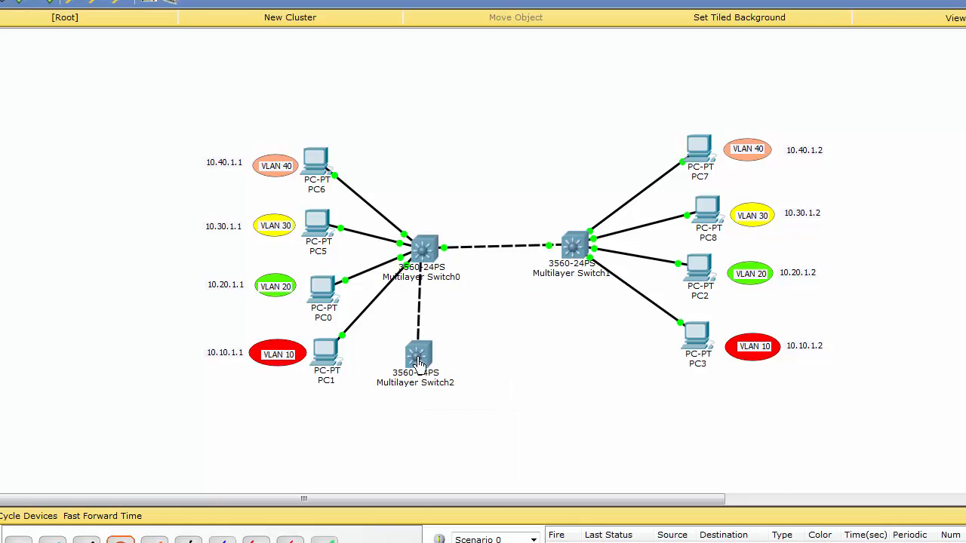
click(412, 352)
click(470, 365)
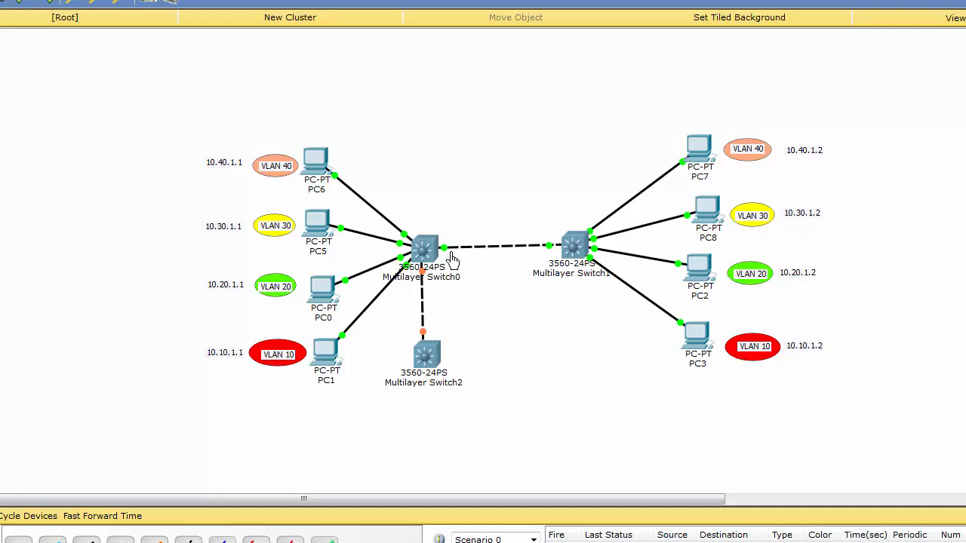
Review the fastEthernet 0/24 trunk commands in Multilayer Switch0's console, then examine its links in the topology
click(451, 258)
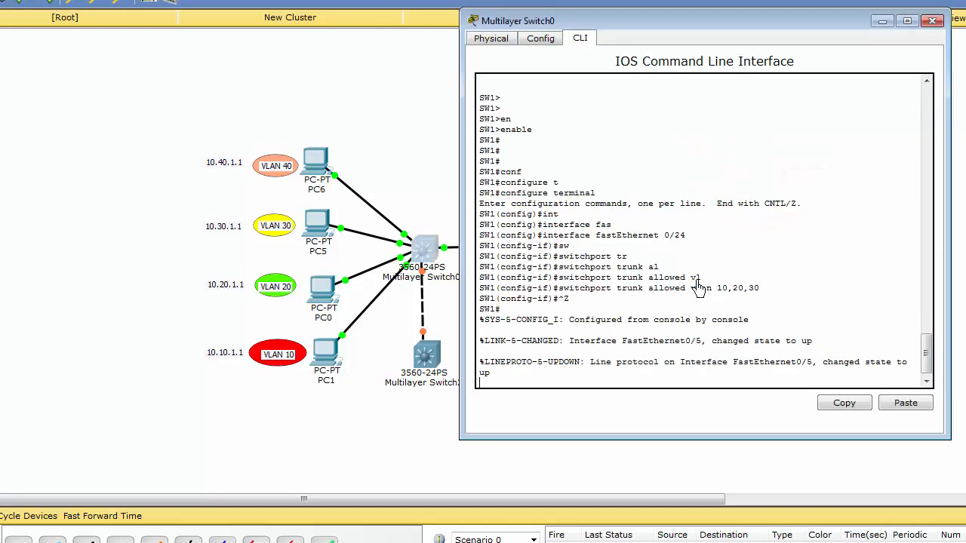
drag(684, 236, 541, 236)
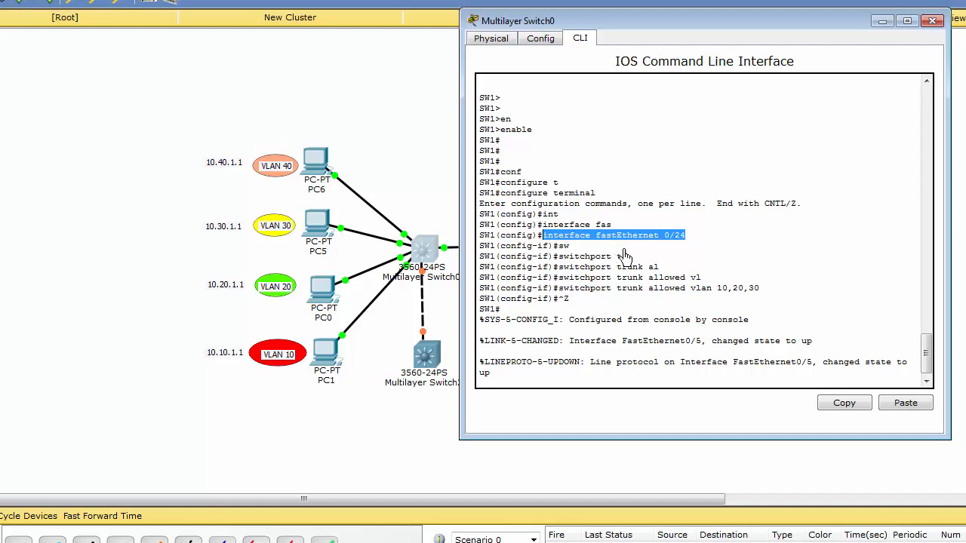
click(420, 187)
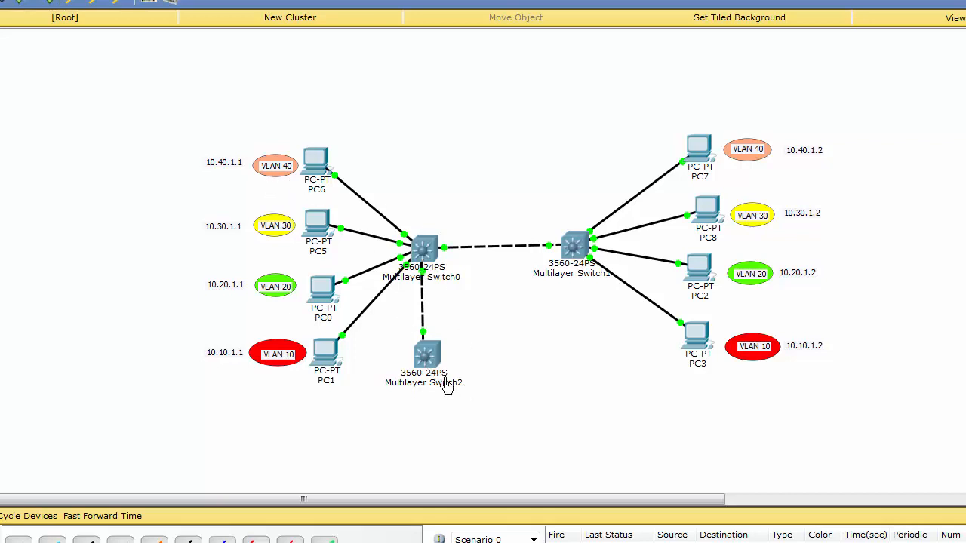
mouse_move(423, 275)
mouse_move(458, 256)
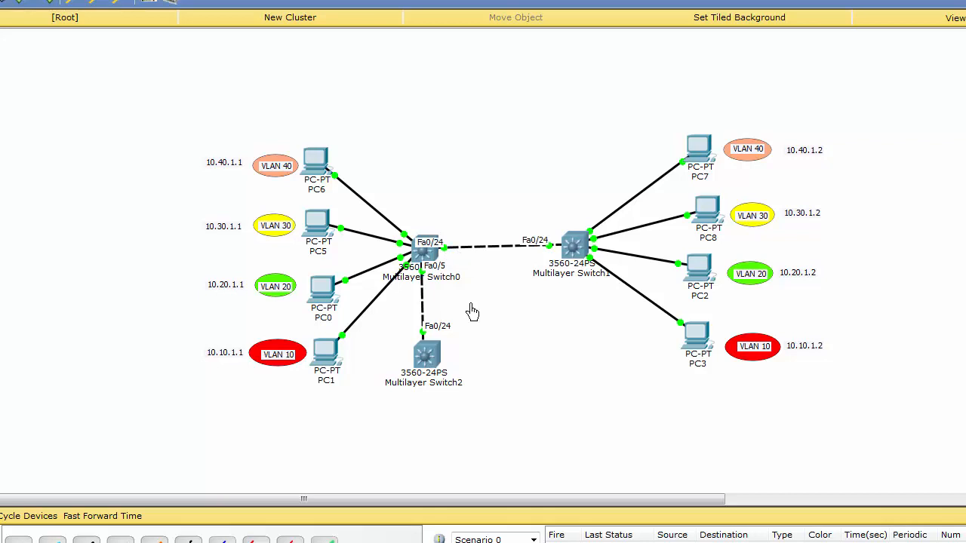
Display the switchport details of fastEthernet 0/24 on Multilayer Switch0 and examine its enabled trunking VLANs
click(425, 252)
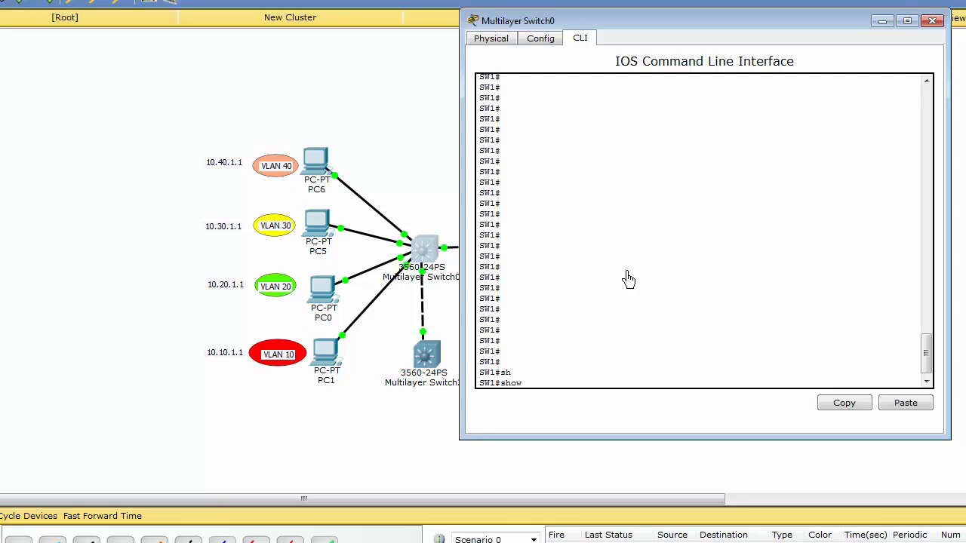
text(n)
key(Tab)
text(fas)
key(Tab)
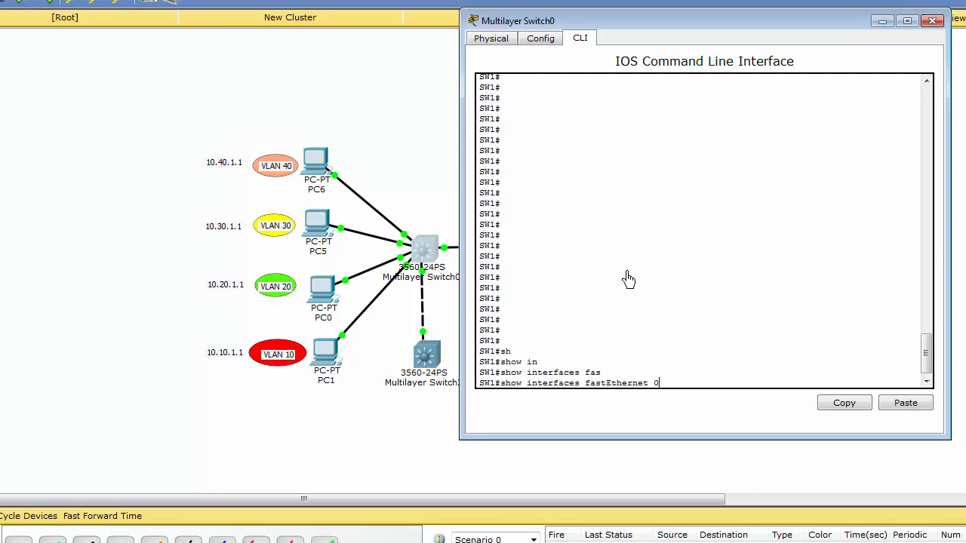
text(0/24 sw)
key(Tab)
key(Return)
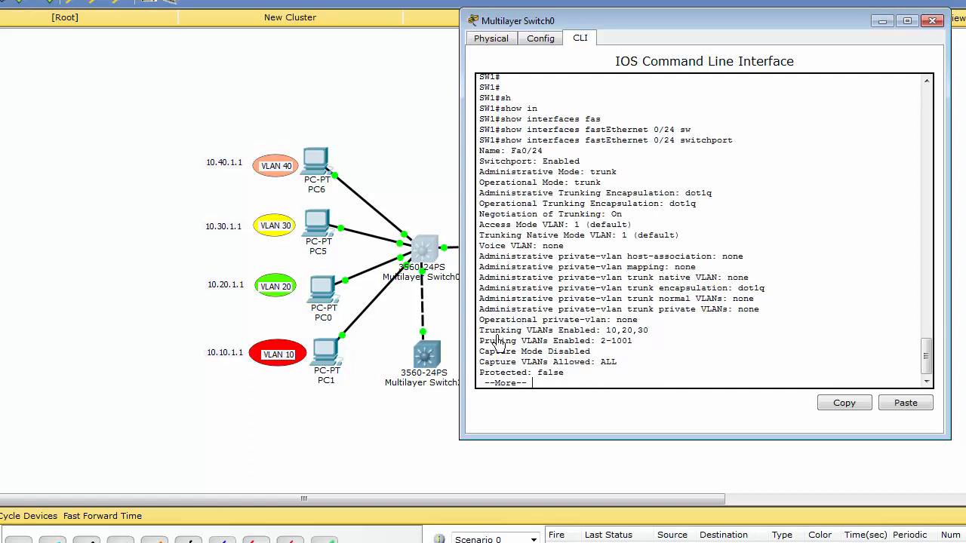
drag(479, 331, 653, 340)
Ping 10.30.1.2 from PC5's command prompt to test VLAN 30 across the trunk
click(323, 226)
drag(465, 108, 503, 75)
click(399, 88)
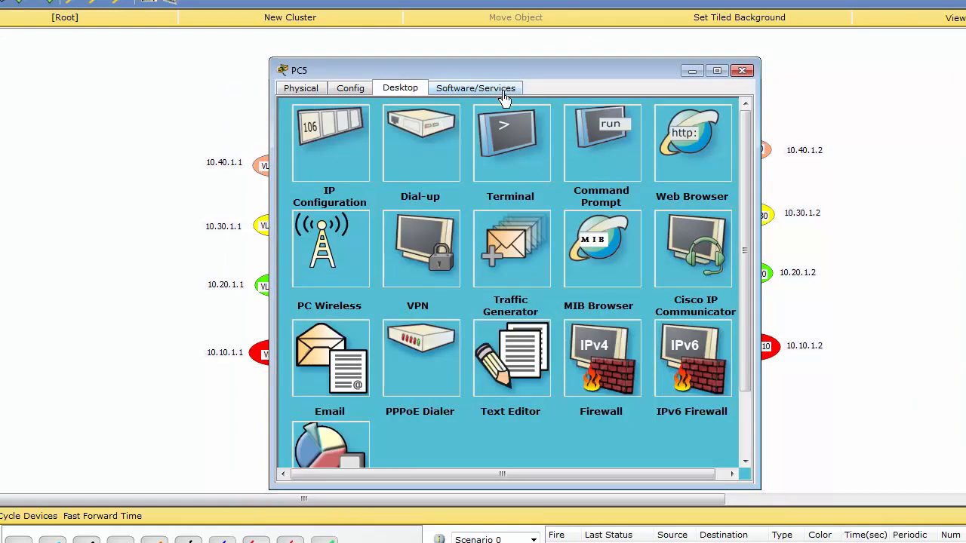
click(594, 138)
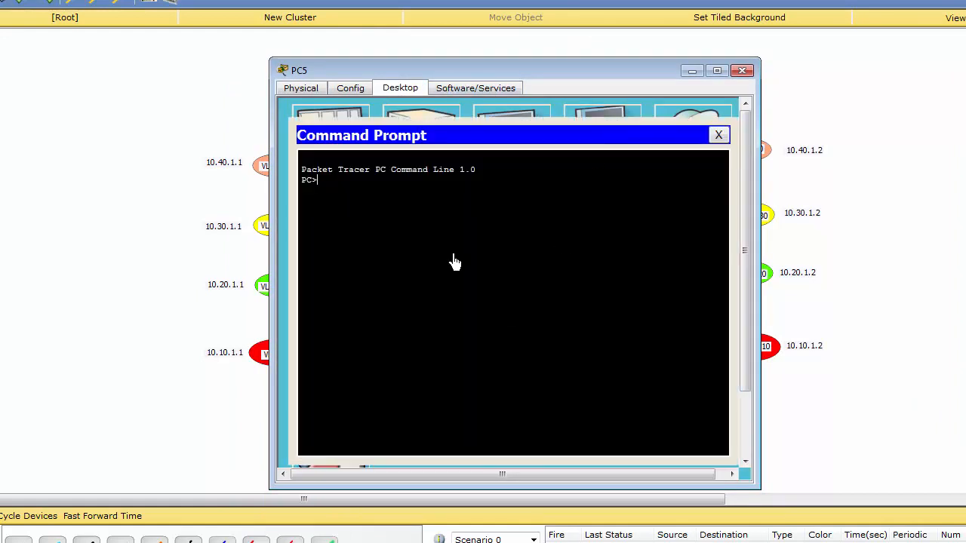
text(10.30.1.)
text(2)
key(Return)
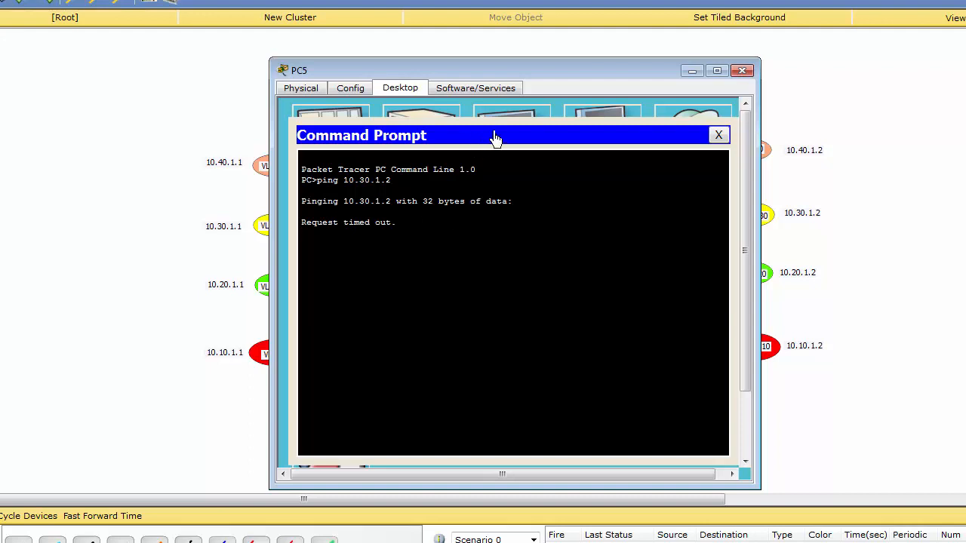
mouse_move(551, 78)
mouse_down()
mouse_move(606, 70)
mouse_move(546, 73)
mouse_move(562, 70)
mouse_up()
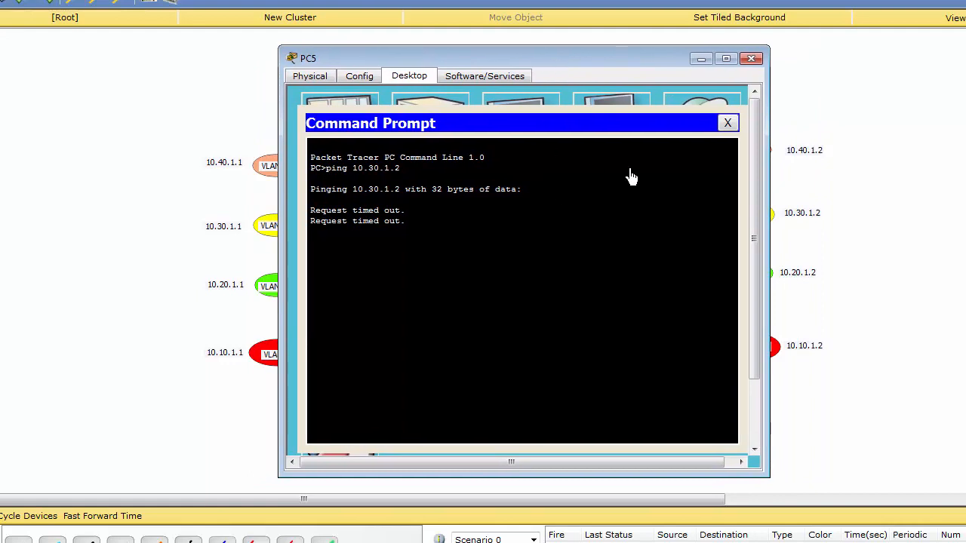
click(873, 243)
Rerun the fastEthernet 0/24 switchport report in Multilayer Switch0's console and read it to the end
click(425, 247)
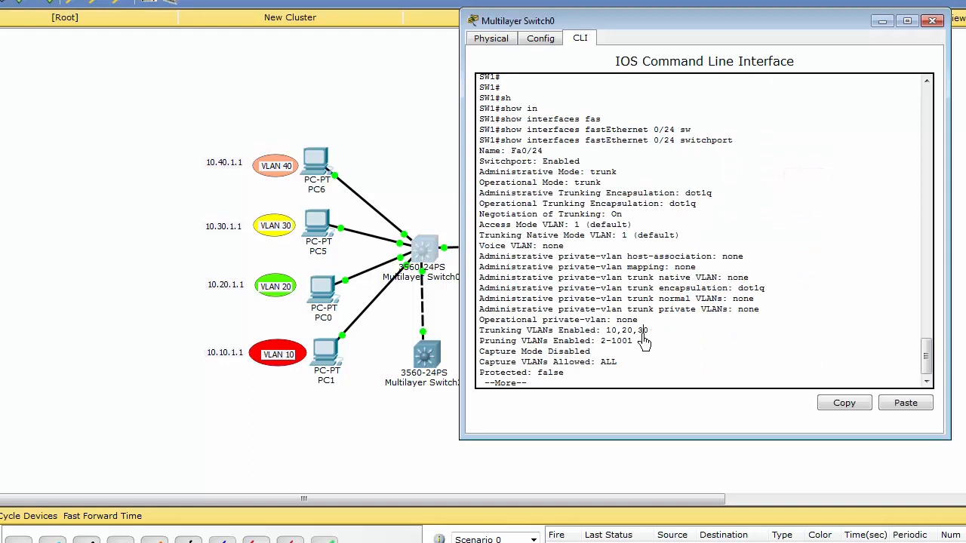
key(space)
key(Up)
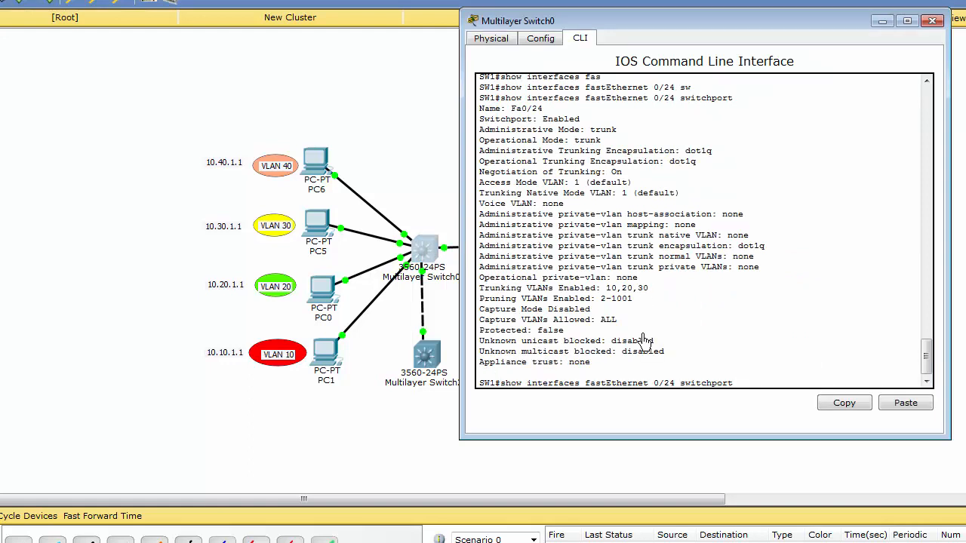
key(Return)
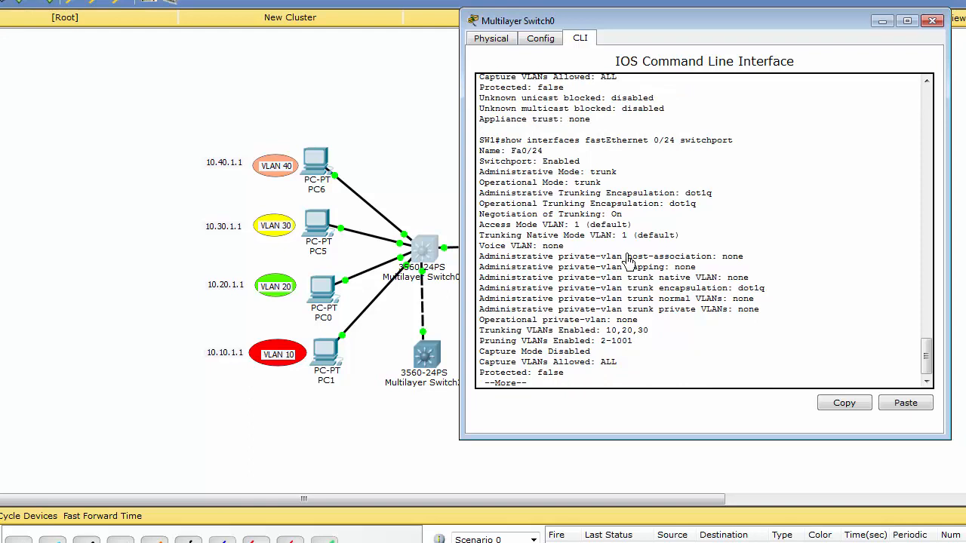
key(space)
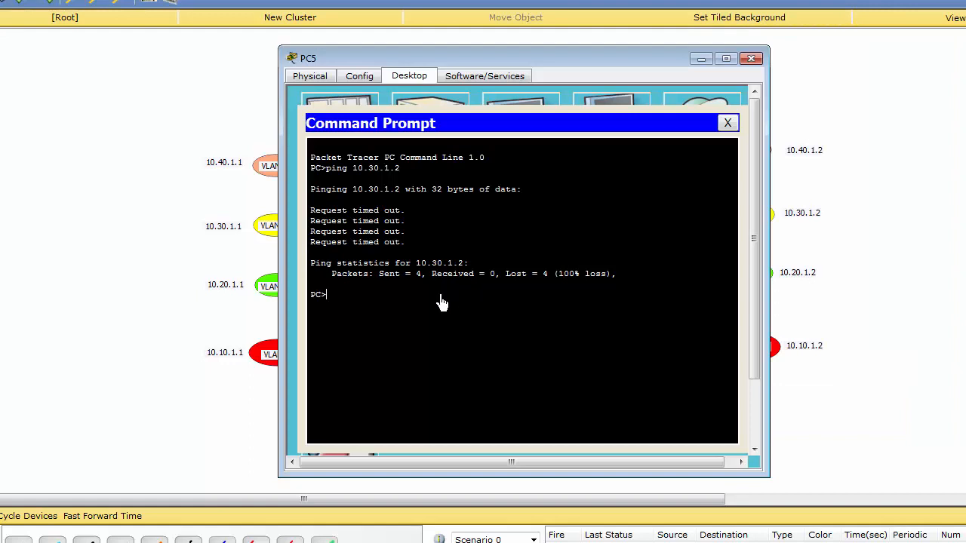
Repeat the ping to 10.30.1.2 from PC5's command prompt
key(Up)
key(Return)
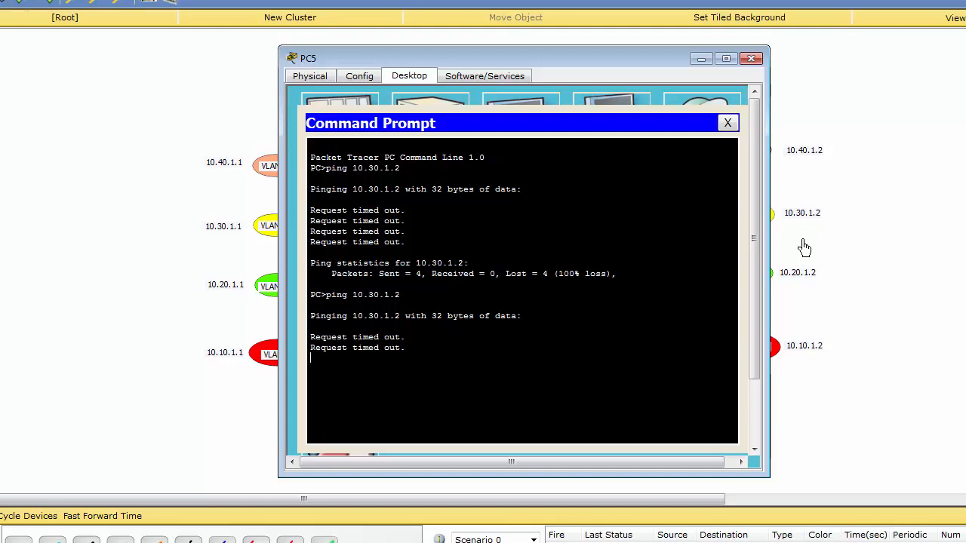
click(804, 247)
Display the full switchport details of fastEthernet 0/24 in Multilayer Switch1's console to check its trunking VLANs
click(581, 253)
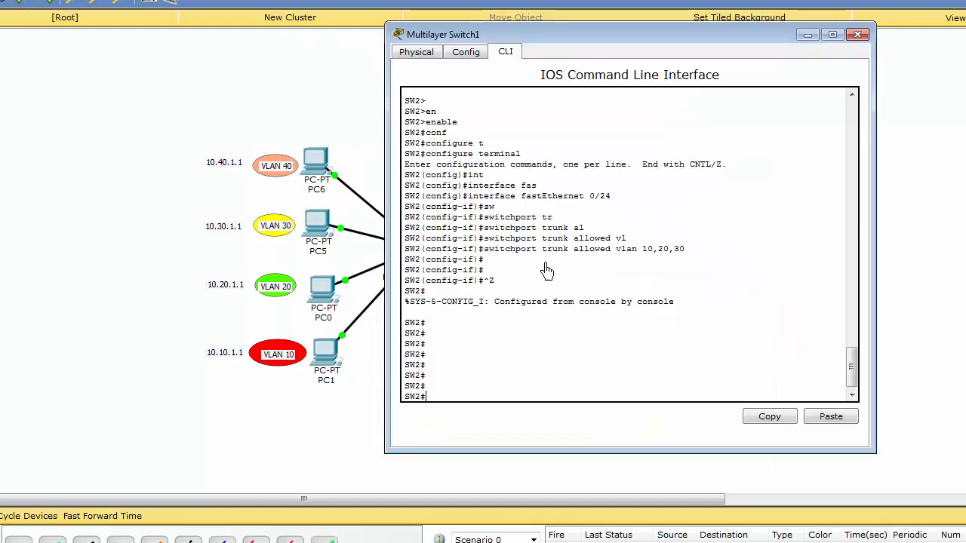
key(Return)
key(Return)
text(sh)
key(Tab)
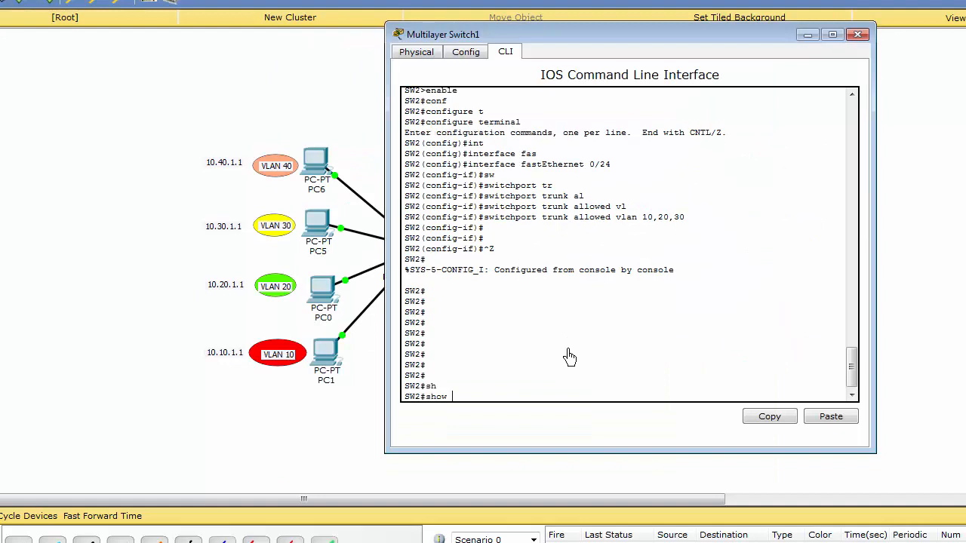
text(in)
key(Tab)
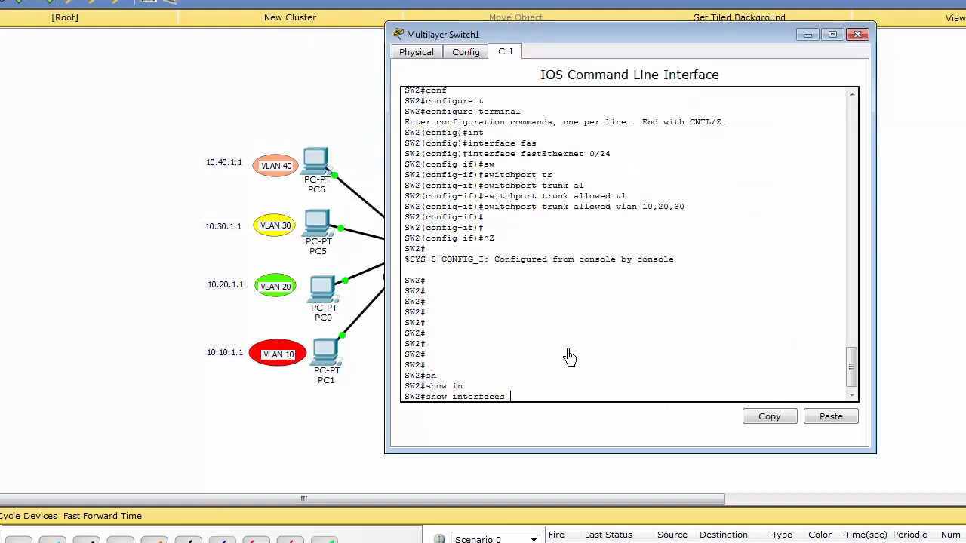
text(fas)
key(Tab)
text(0/24 switchport)
key(Tab)
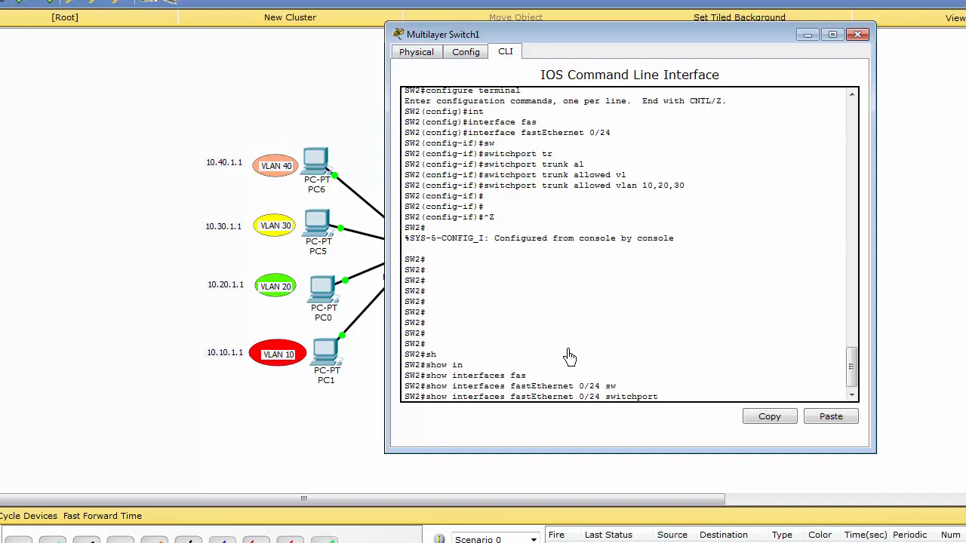
key(Return)
key(space)
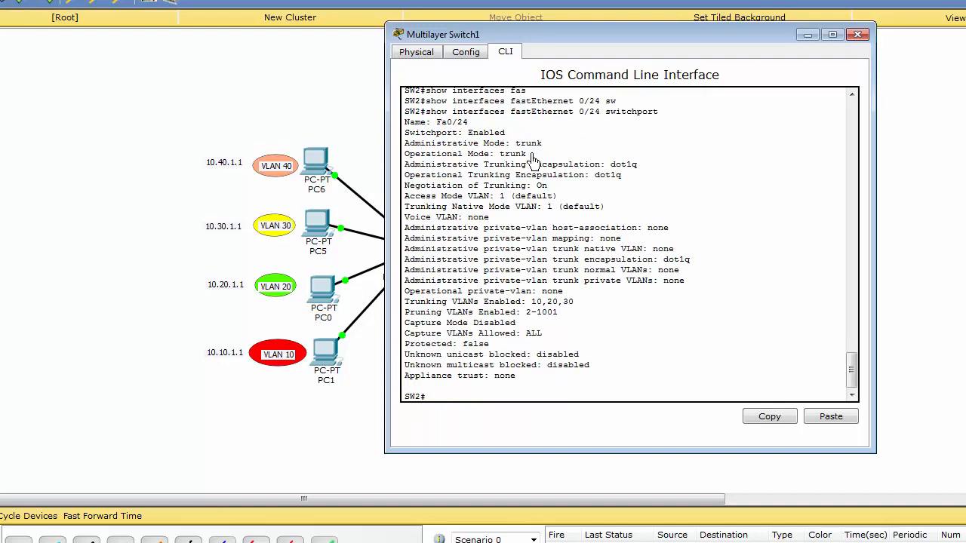
Check PC5's IP configuration with ipconfig in its command prompt
click(313, 230)
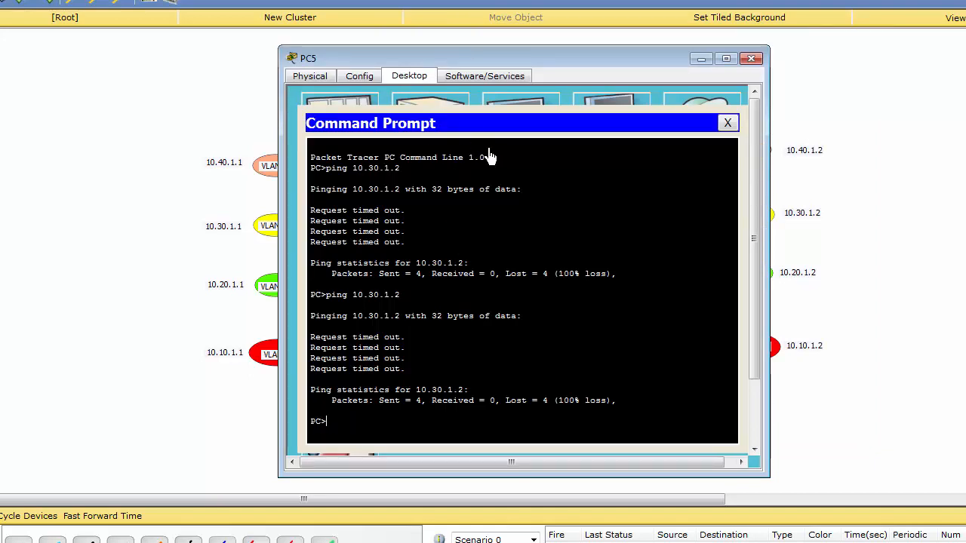
drag(556, 63, 561, 58)
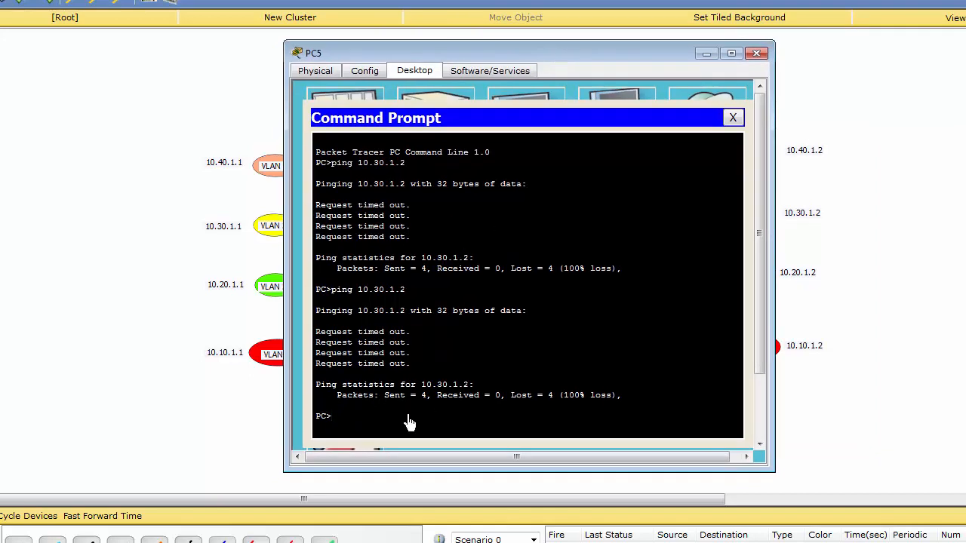
text(ipconfig)
key(Return)
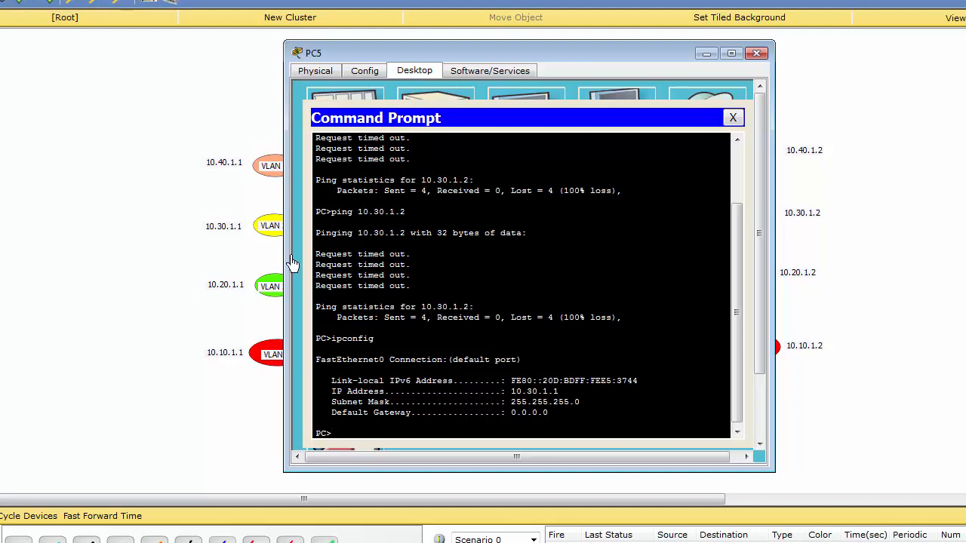
click(829, 250)
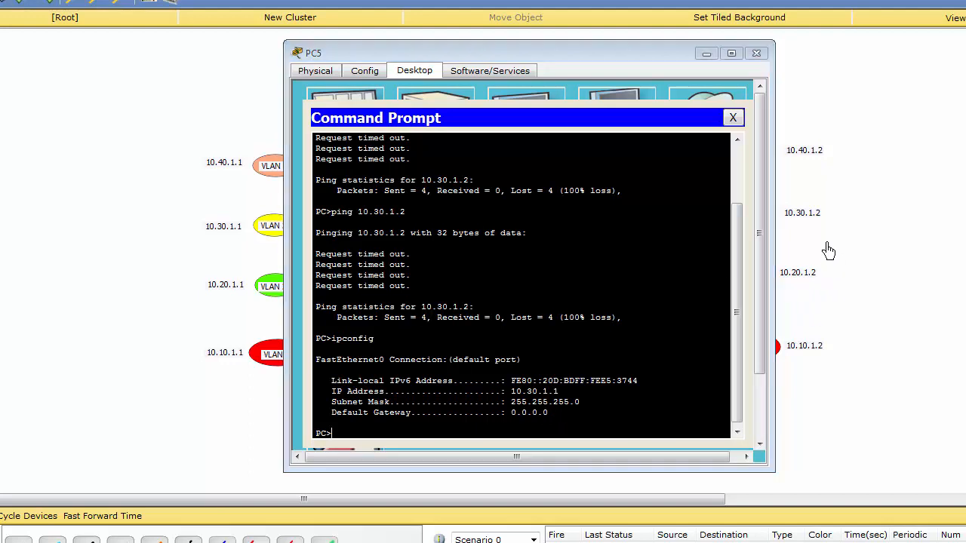
Open PC8's command prompt and check its IP configuration with ipconfig
click(706, 212)
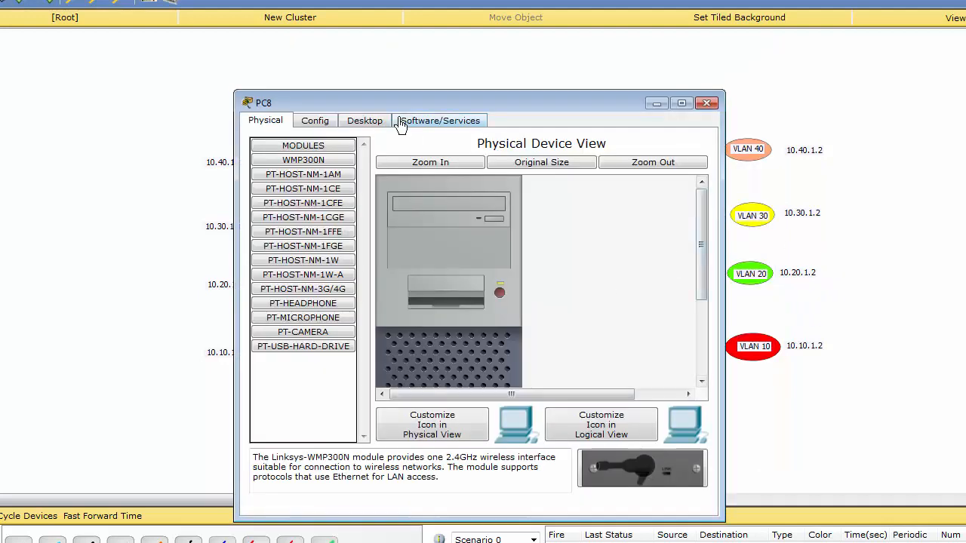
click(360, 123)
click(595, 168)
drag(495, 109, 522, 92)
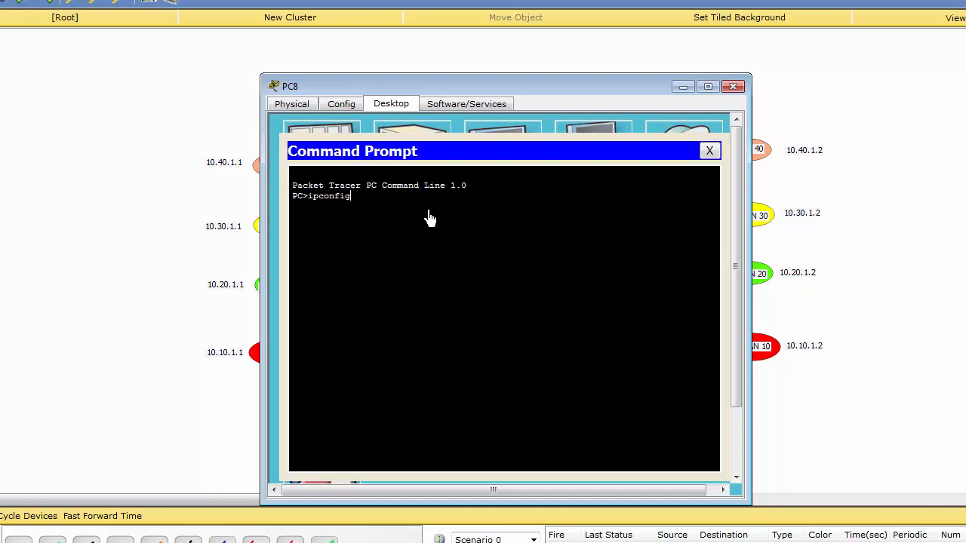
text(ipconfig)
key(Return)
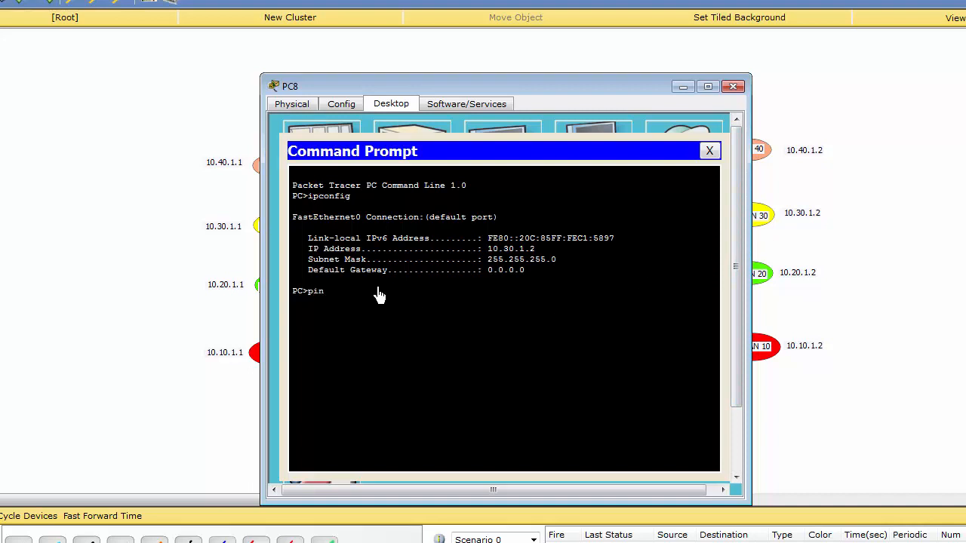
Ping 10.30.1.1 from PC8's command prompt to test VLAN 30 in the reverse direction
text(ping 10.30.1.1)
key(Return)
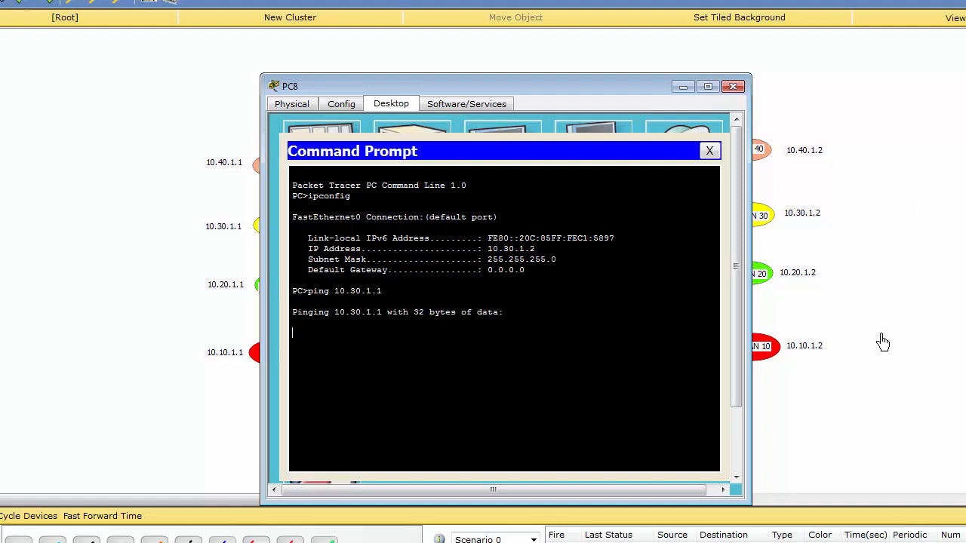
click(908, 313)
List the VLANs and their port assignments in Multilayer Switch0's console with show vlan
click(430, 256)
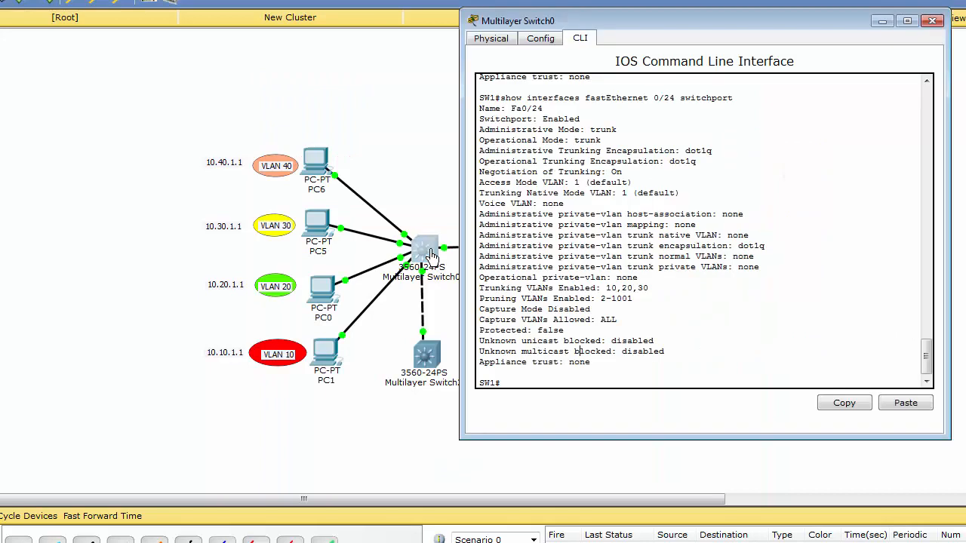
key(Return)
key(Return)
key(Return)
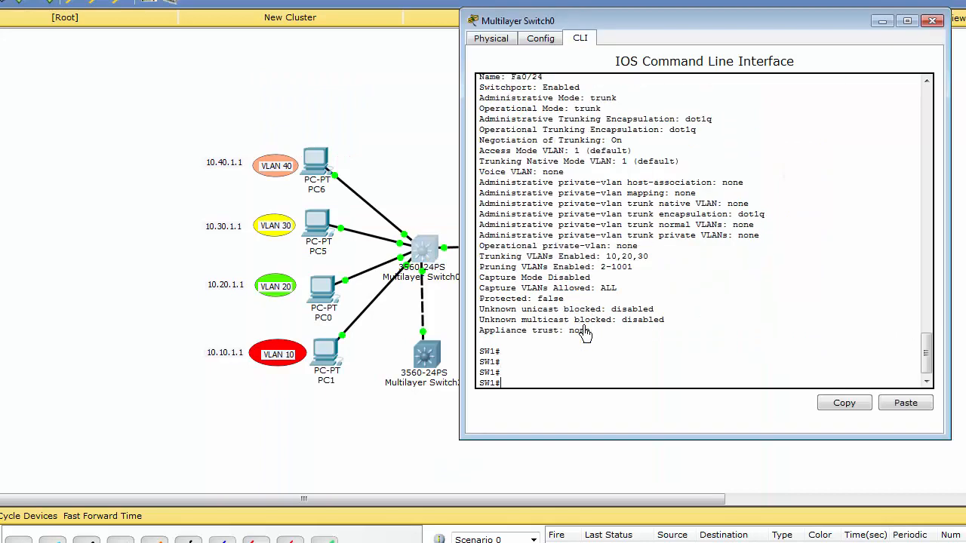
text(sh)
key(Tab)
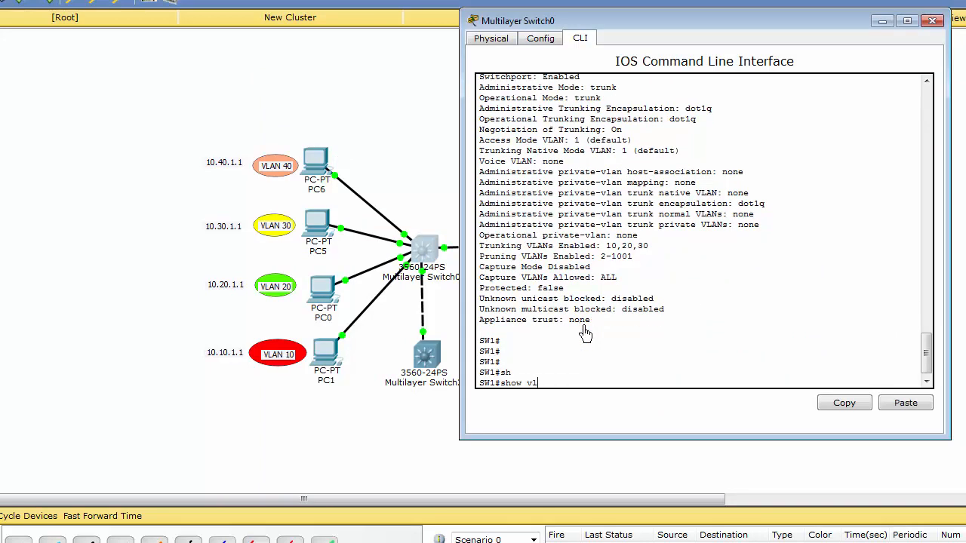
text(vl)
key(Tab)
key(Return)
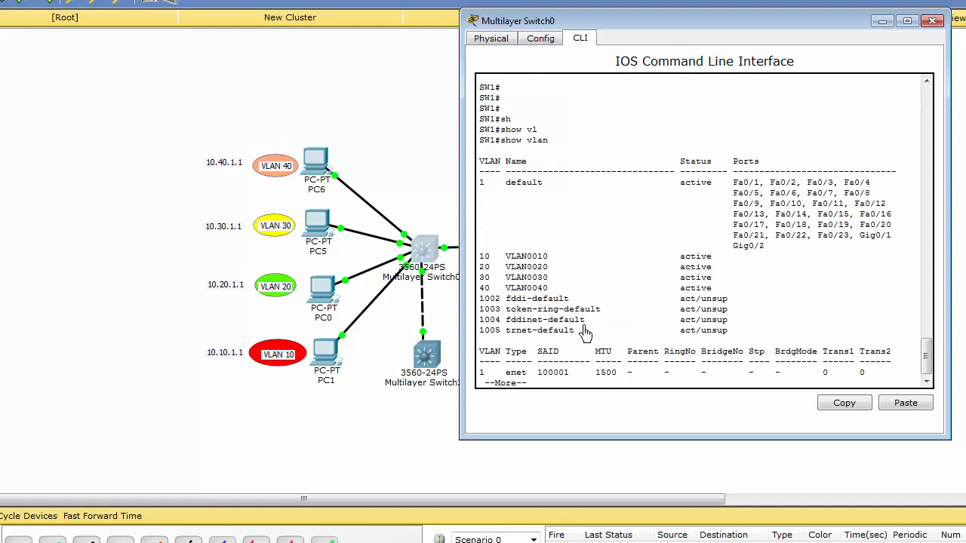
key(q)
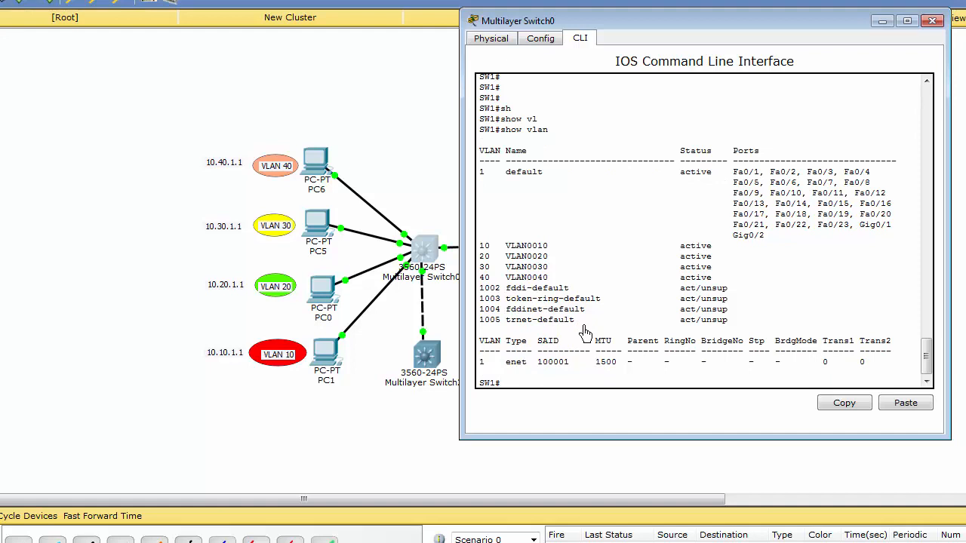
click(388, 175)
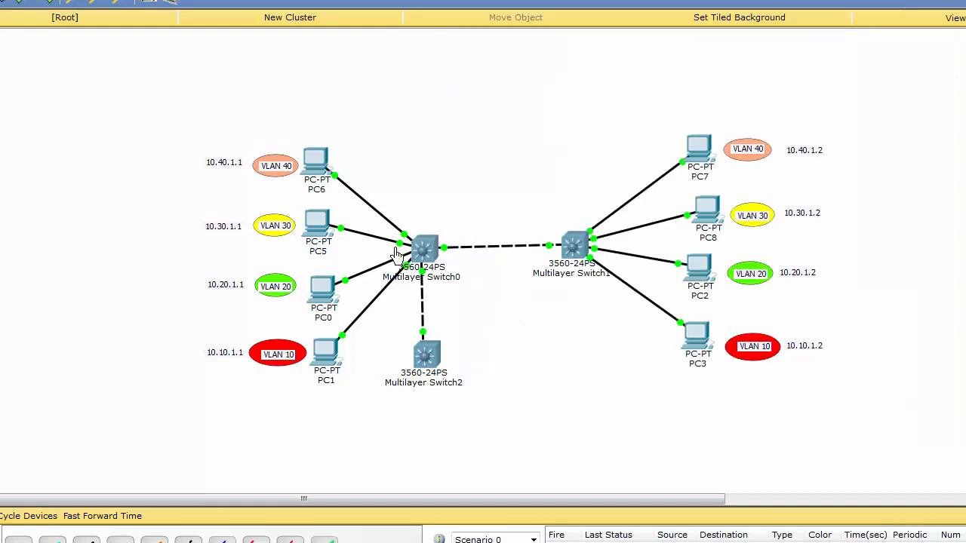
Open Multilayer Switch0's console, enter global configuration mode and select interface fastEthernet 0/3, which connects to PC5
mouse_move(399, 249)
mouse_move(596, 251)
click(420, 255)
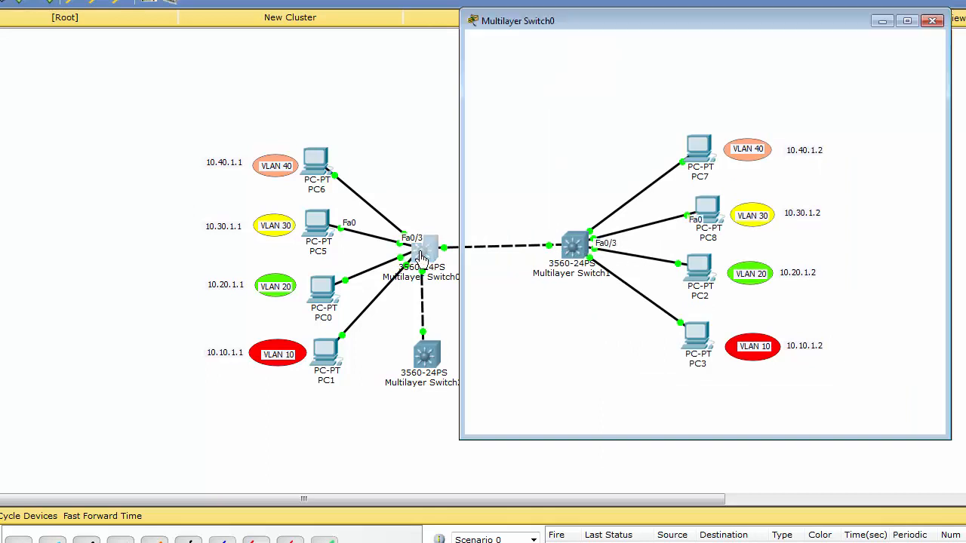
key(Return)
key(Return)
text(conf)
key(Tab)
text(t)
key(Tab)
key(Return)
text(ig)#i)
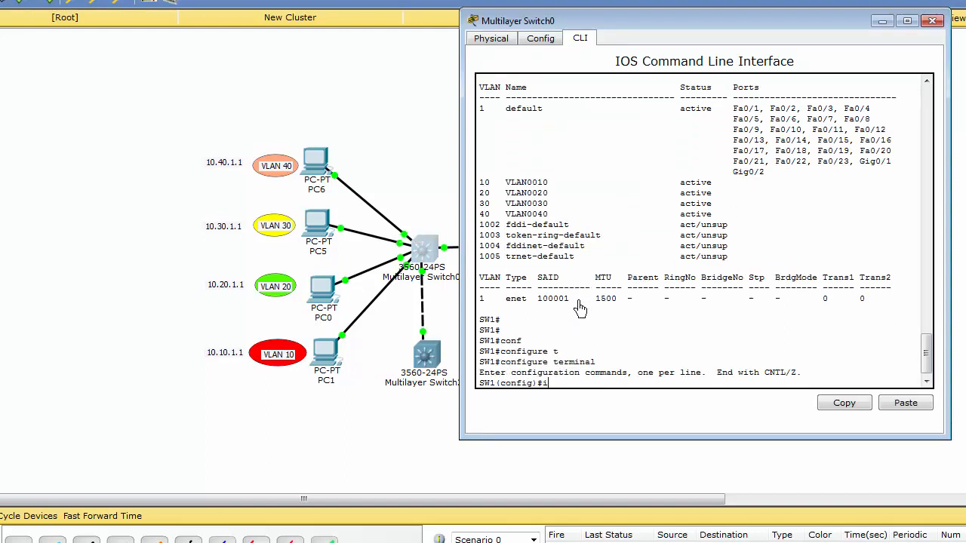
text(nt)
key(Tab)
text(fas)
key(Tab)
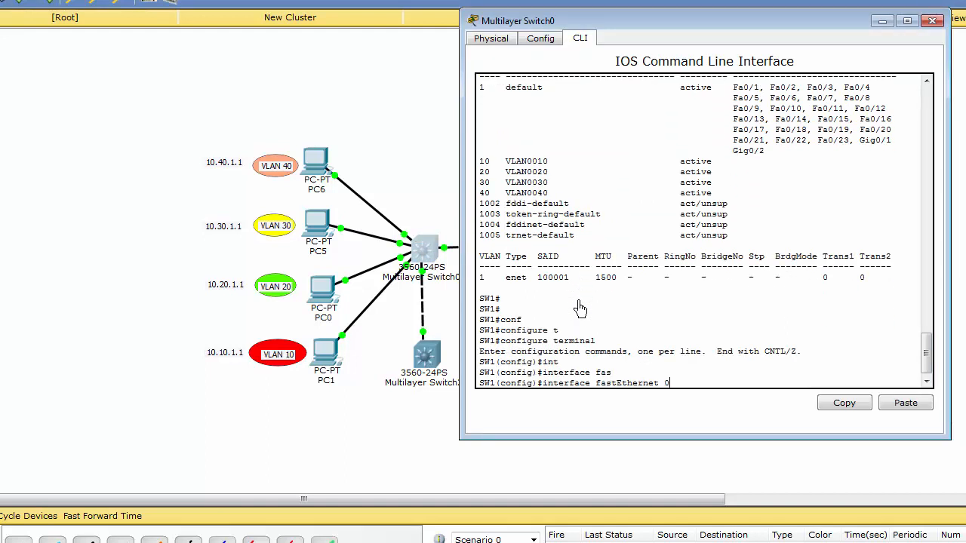
text(0/3)
key(Return)
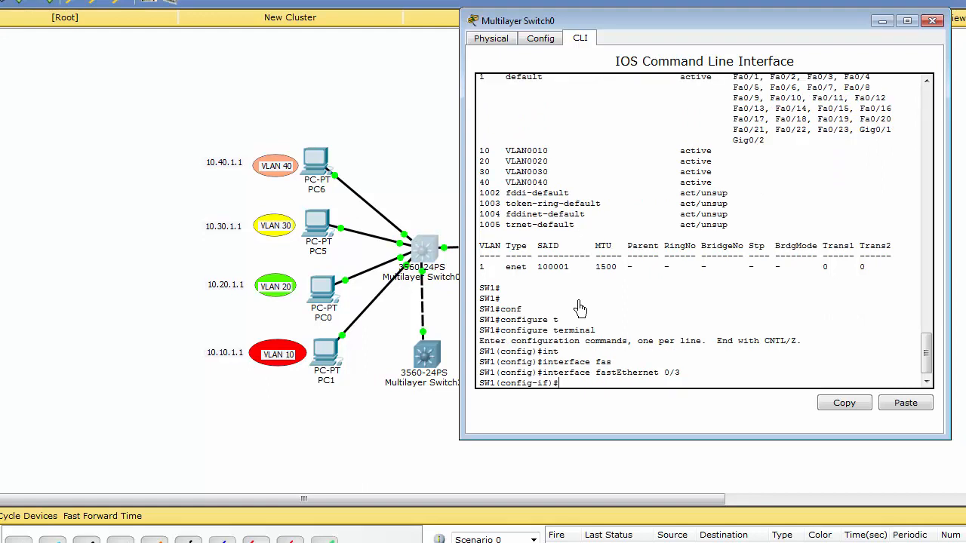
Assign the selected port of Multilayer Switch0 to VLAN 30 with switchport access vlan 30 and return to privileged mode
text(switchport a)
key(Tab)
text(ac)
key(Tab)
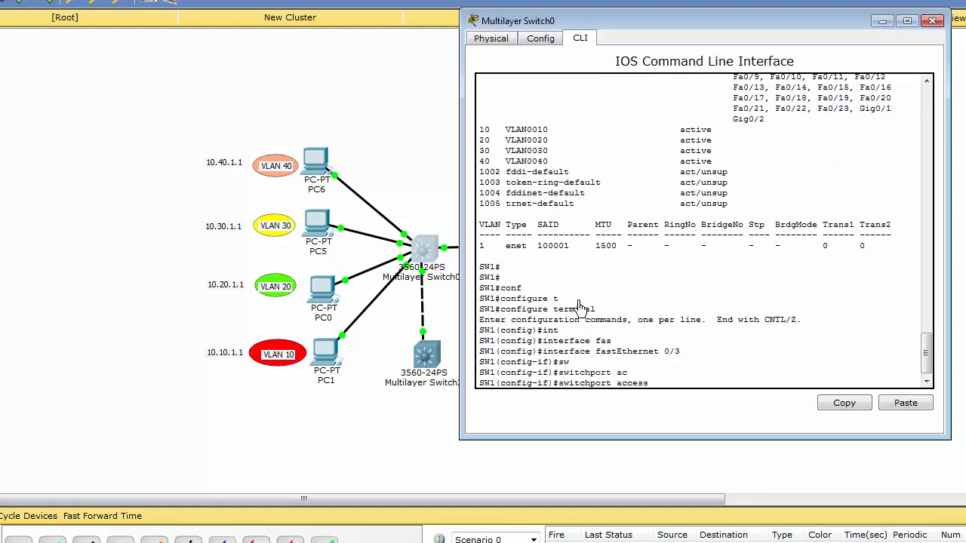
text(vlan 30)
key(Tab)
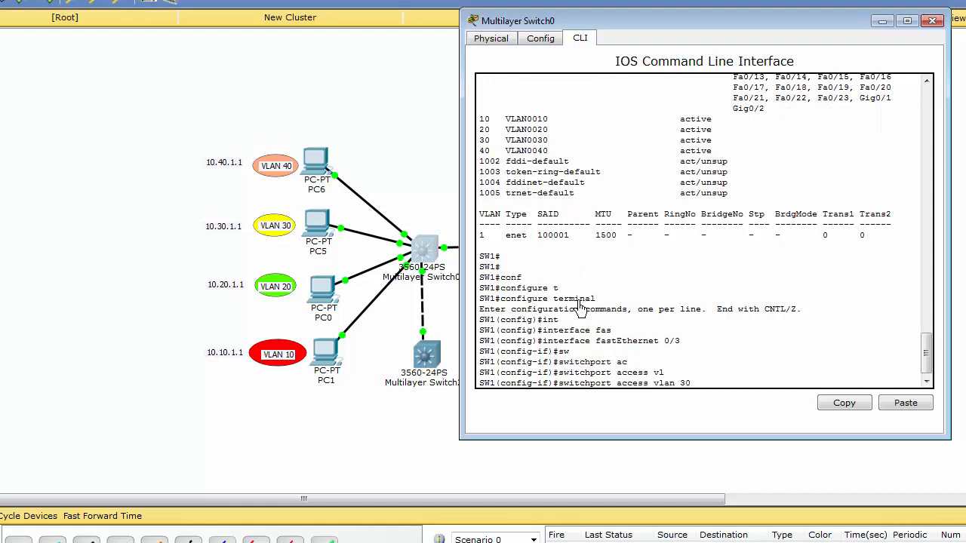
text(30)
key(Return)
key(Return)
key(ctrl+z)
key(Return)
List the VLANs on Multilayer Switch0 with show vlan and check which port belongs to VLAN 30
text(show vlan)
key(Return)
key(space)
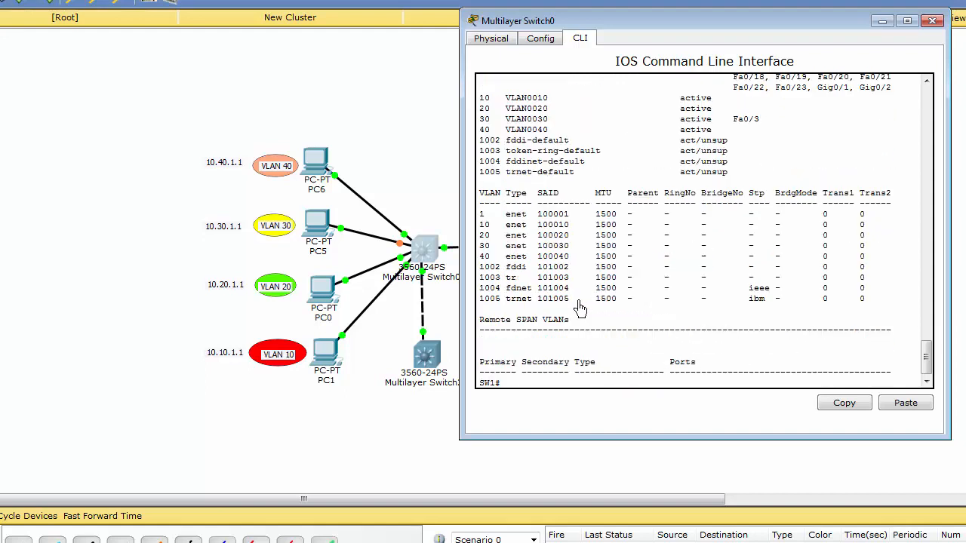
drag(759, 119, 727, 134)
click(399, 176)
Open Multilayer Switch1's console, enter global configuration mode and select interface fastEthernet 0/3, which connects to PC8
click(578, 247)
key(Return)
key(Return)
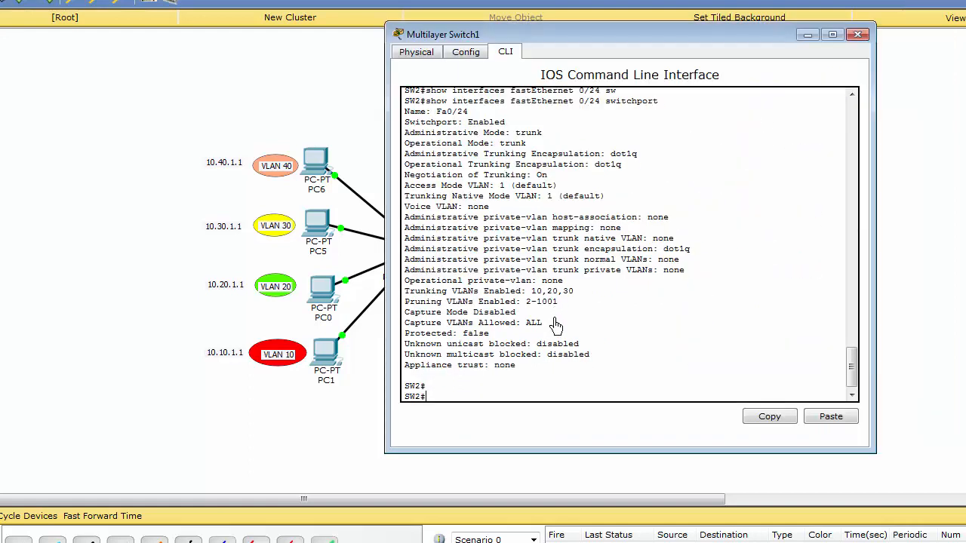
text(conf)
key(Tab)
text(t)
key(Tab)
key(Return)
text(int)
key(Tab)
text(fas)
key(Tab)
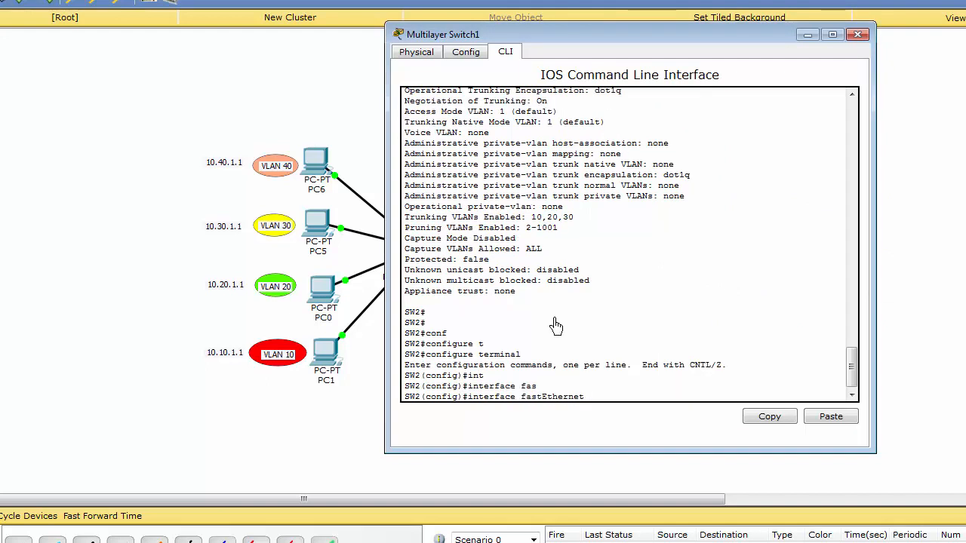
text(0/3)
key(Return)
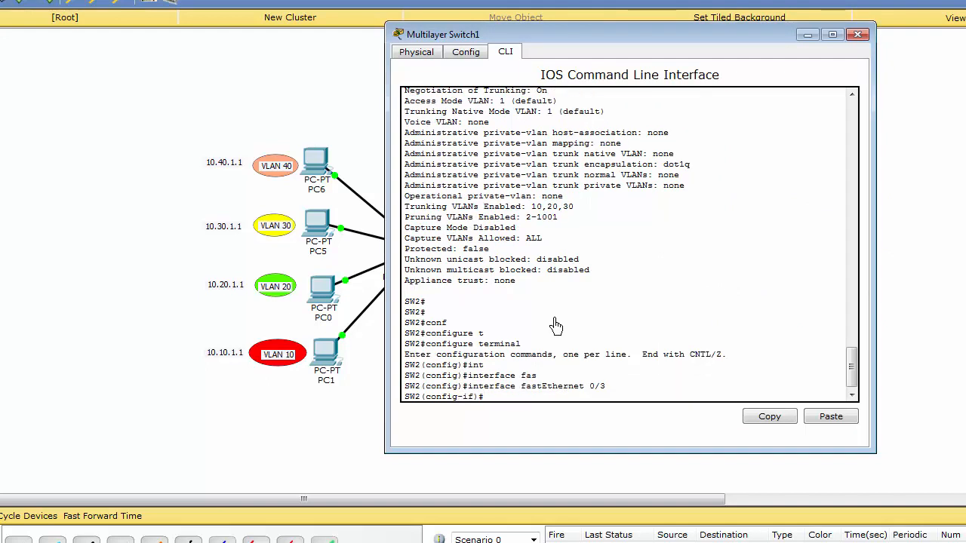
Assign the selected port of Multilayer Switch1 to VLAN 30 with switchport access vlan 30 and leave configuration mode
text(switchport a)
key(Tab)
text(ac)
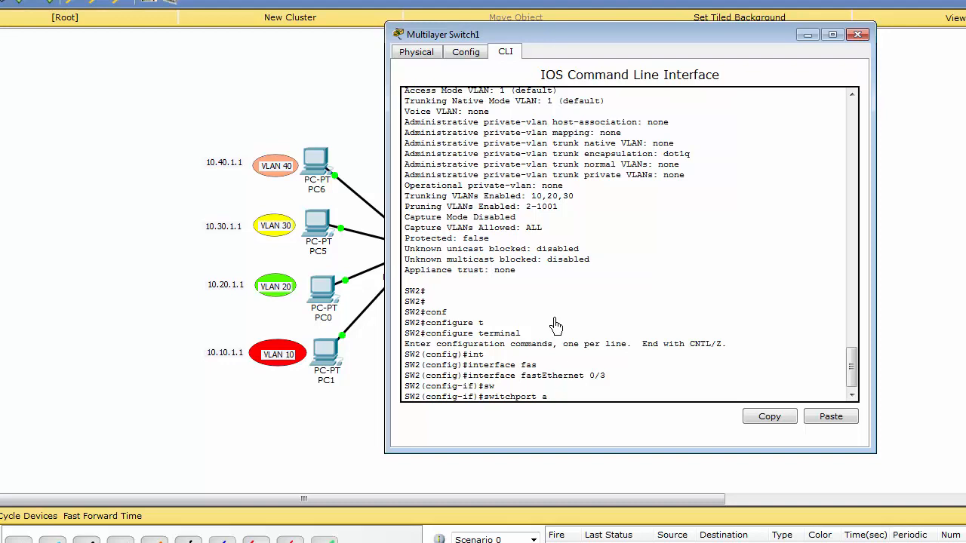
key(Tab)
text(vl)
key(Tab)
text(30)
key(Return)
List the VLANs on Multilayer Switch1 with show vlan and check the port assigned to VLAN 30
key(Return)
key(ctrl+z)
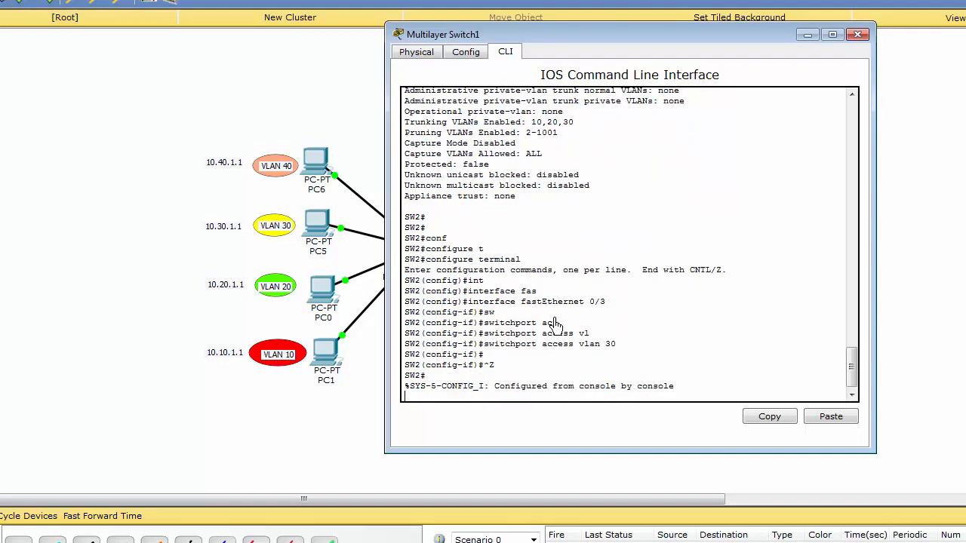
key(Return)
key(Return)
key(Return)
text(sh)
key(Tab)
text(vl)
key(Tab)
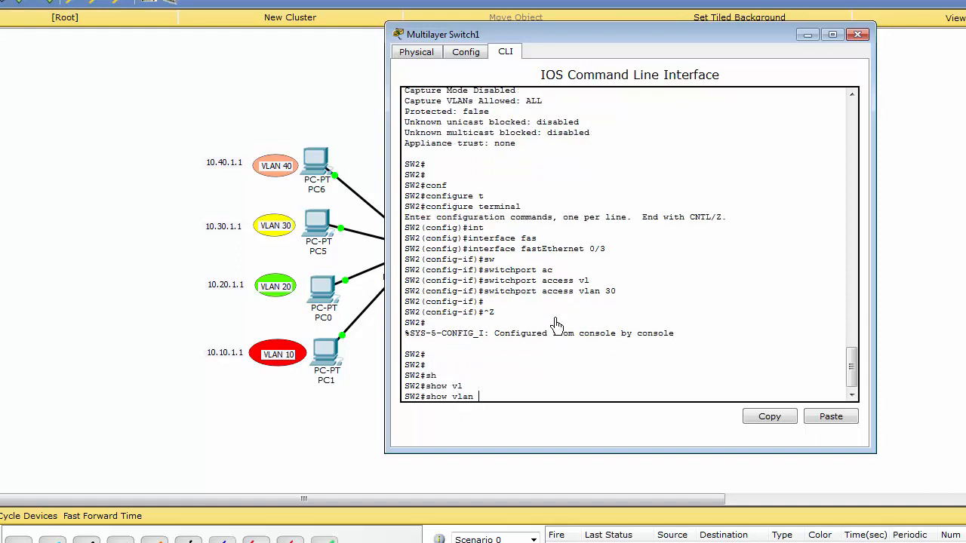
key(Return)
drag(687, 133, 632, 132)
click(630, 136)
Ping 10.30.1.2 from PC5's command prompt to test VLAN 30 with the access ports assigned
click(317, 230)
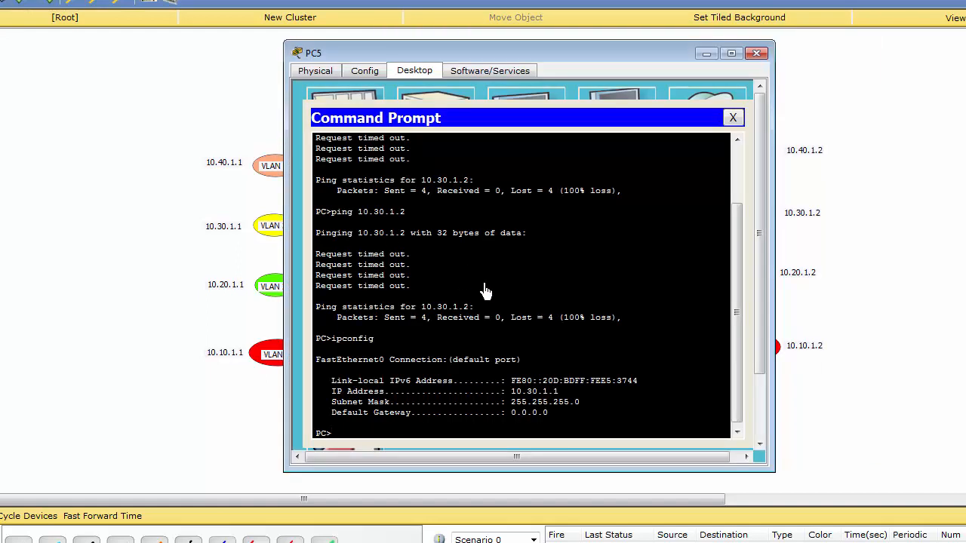
key(Return)
key(Return)
key(Up)
key(Up)
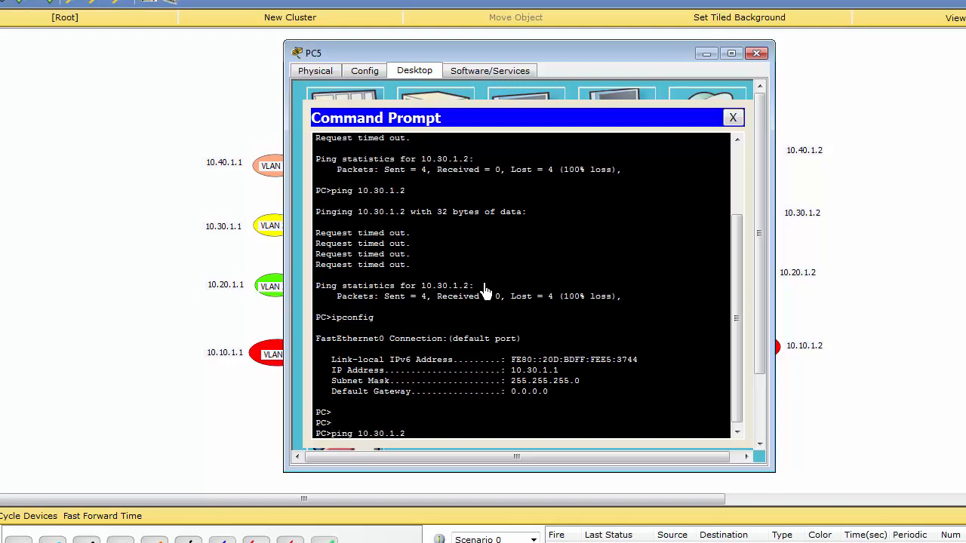
key(Return)
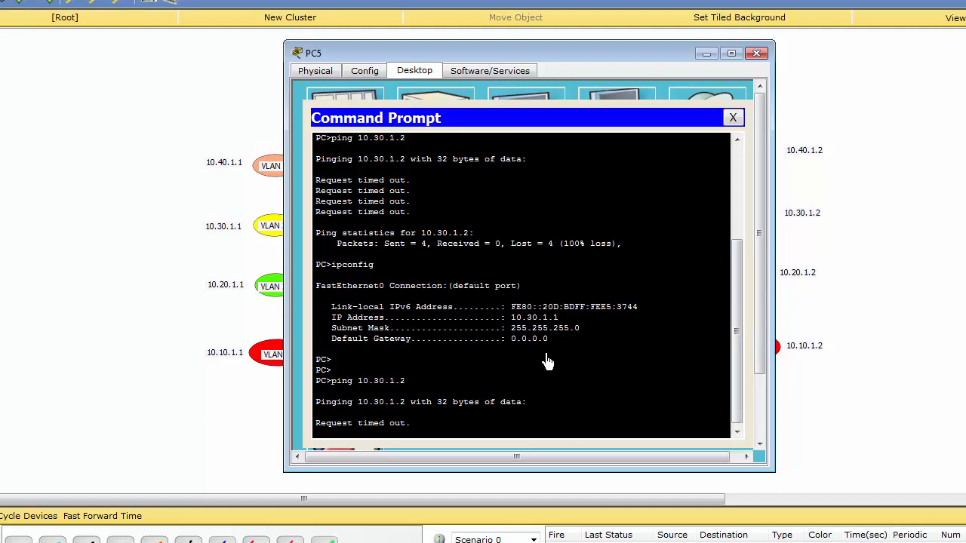
drag(548, 63, 533, 37)
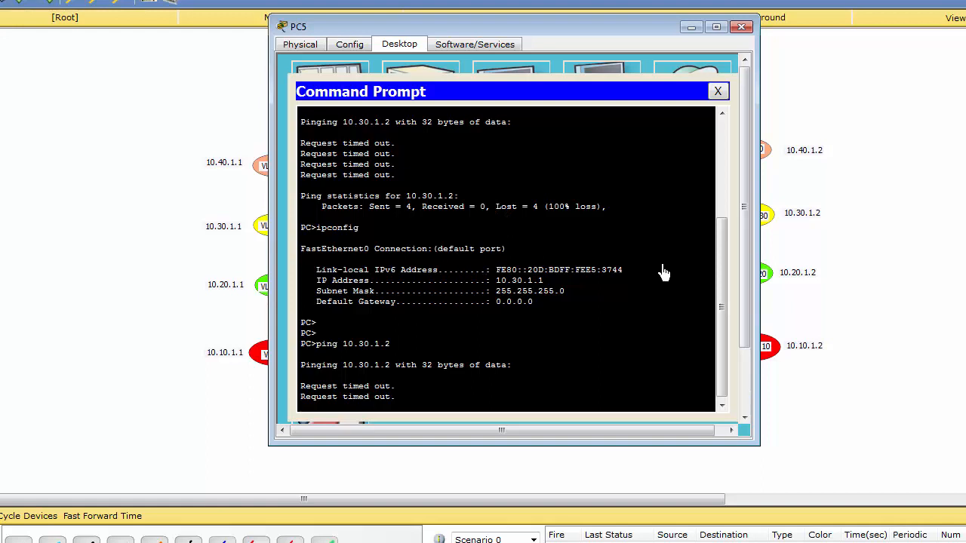
click(807, 245)
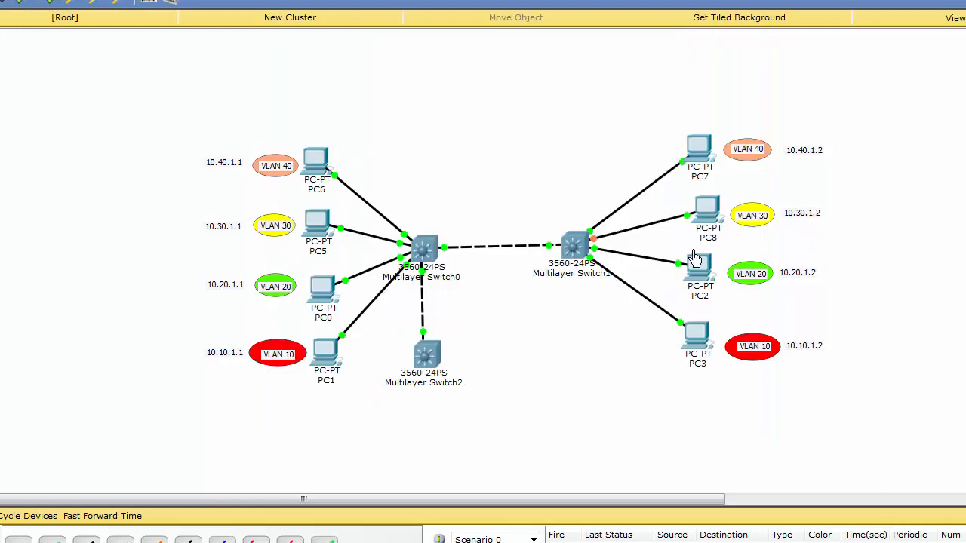
Reopen Multilayer Switch1's console and review the VLAN 30 port assignment
click(592, 249)
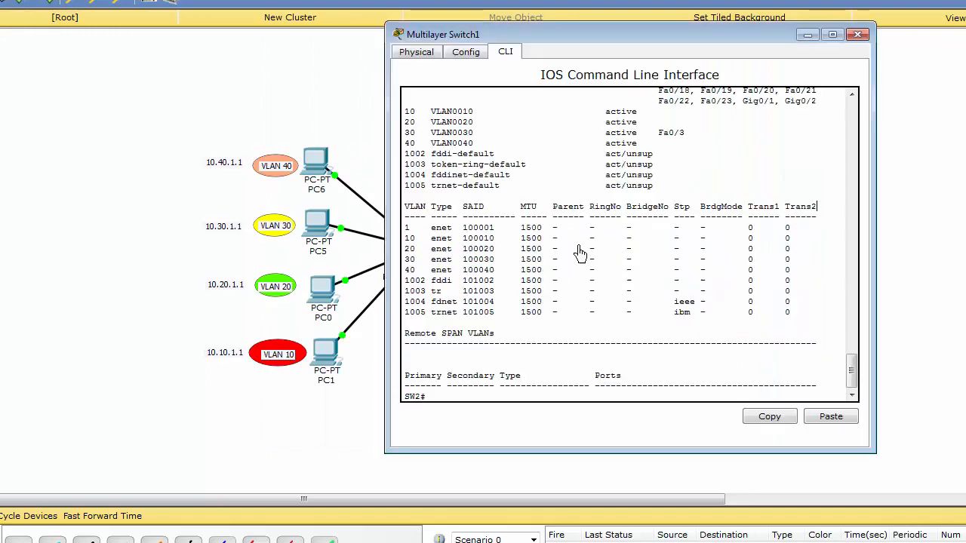
key(Return)
key(space)
Repeat the ping to 10.30.1.2 from PC5's command prompt and review the replies
click(308, 227)
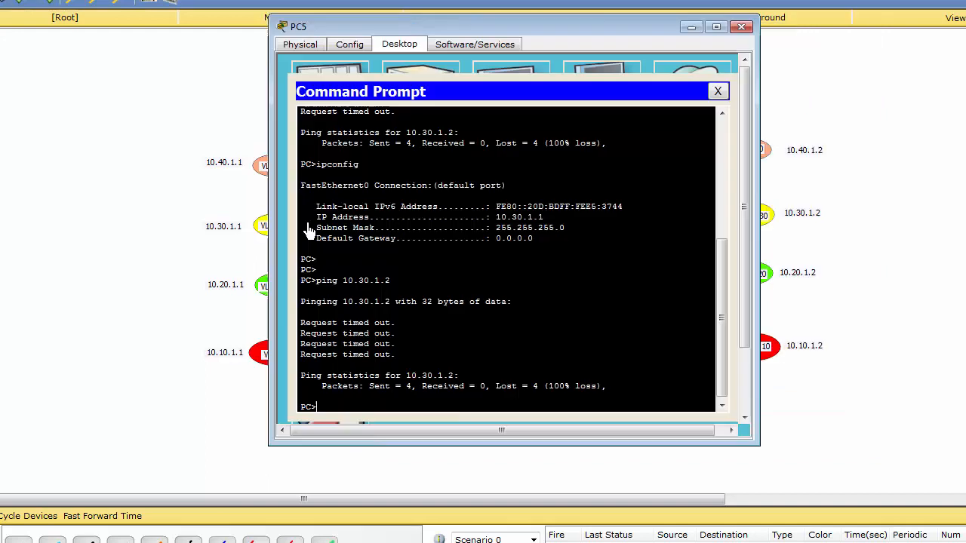
key(Up)
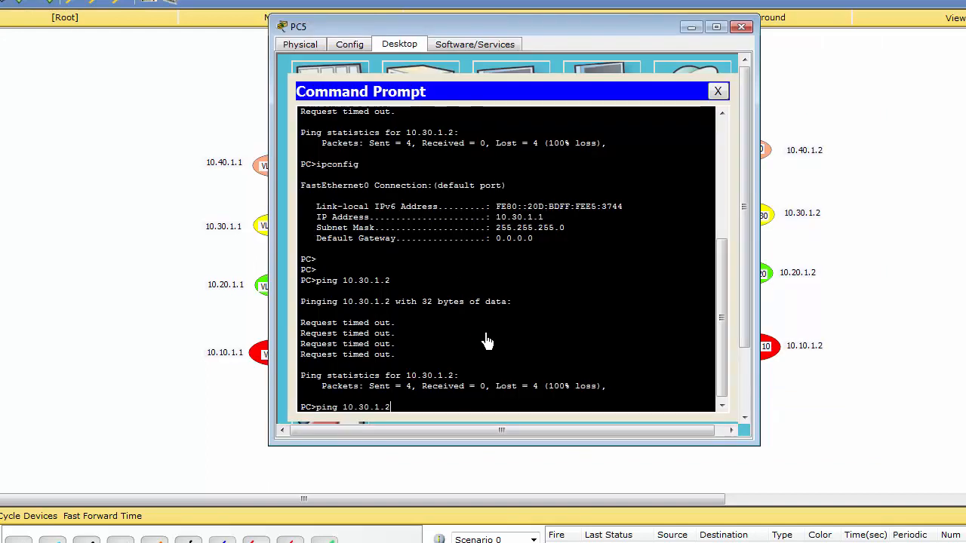
key(Return)
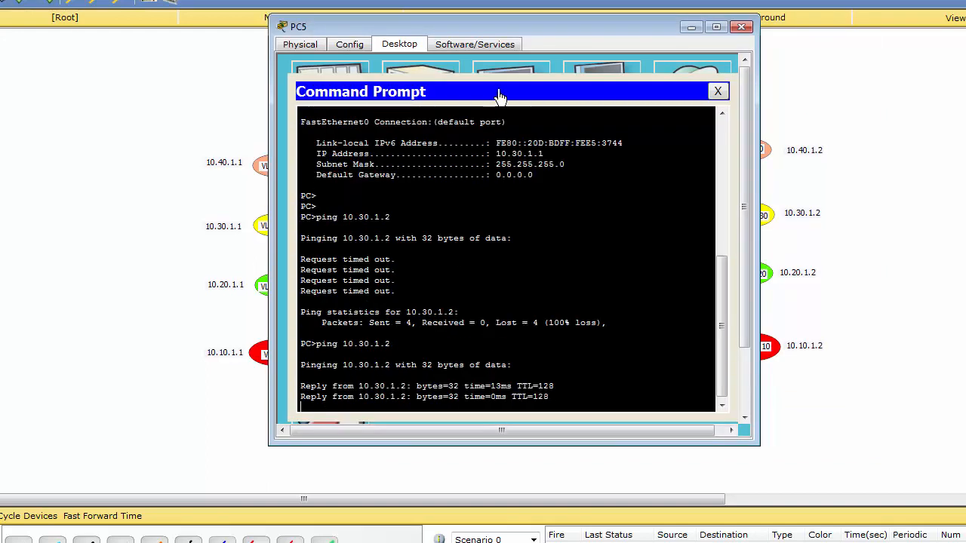
drag(534, 35, 549, 30)
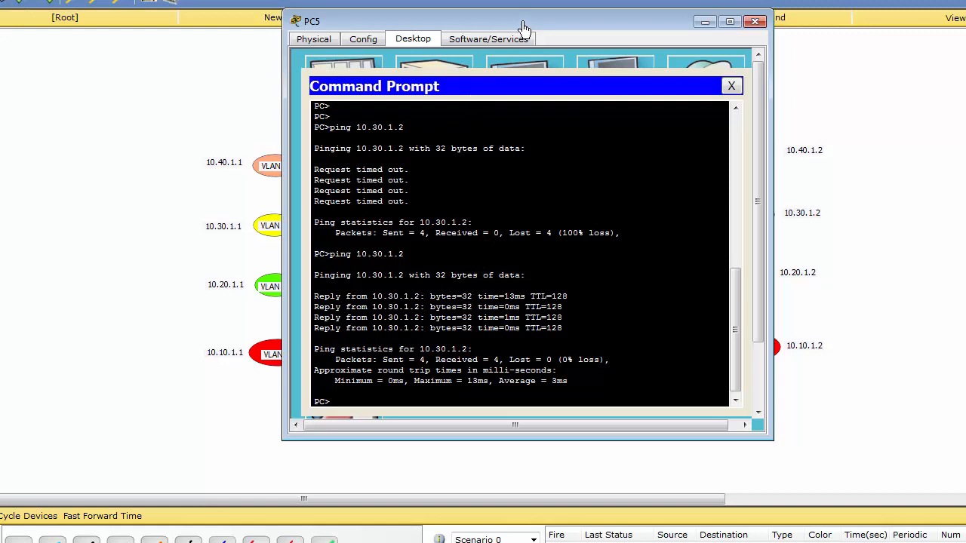
drag(524, 28, 515, 28)
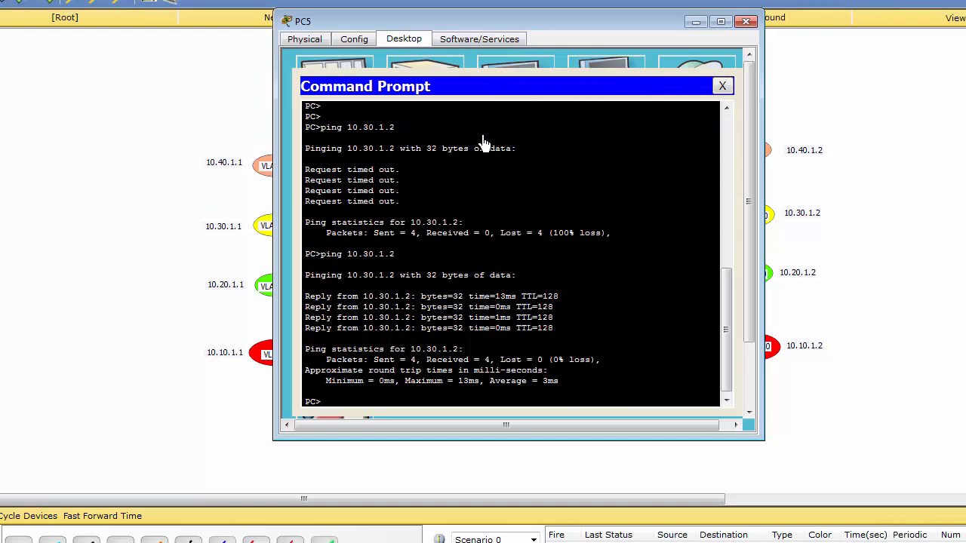
key(Return)
key(Return)
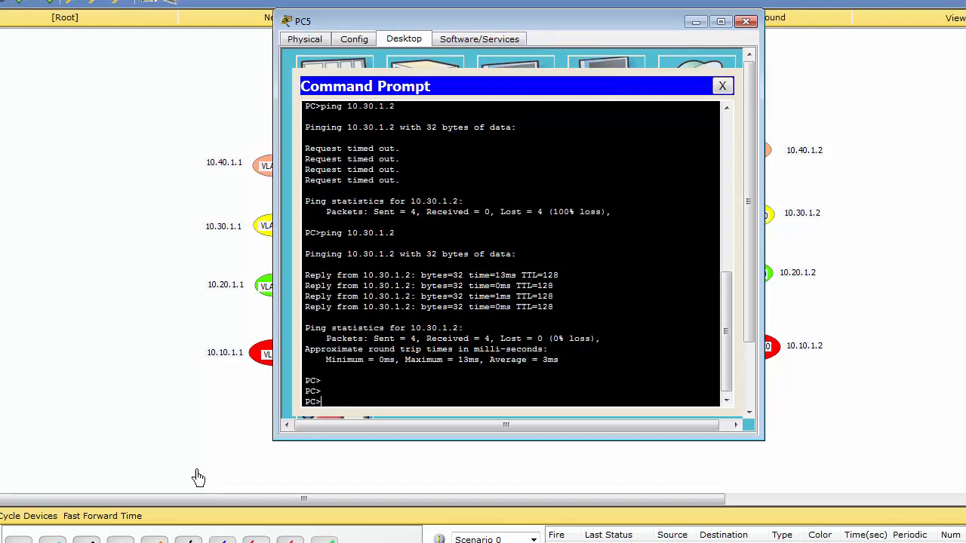
click(210, 433)
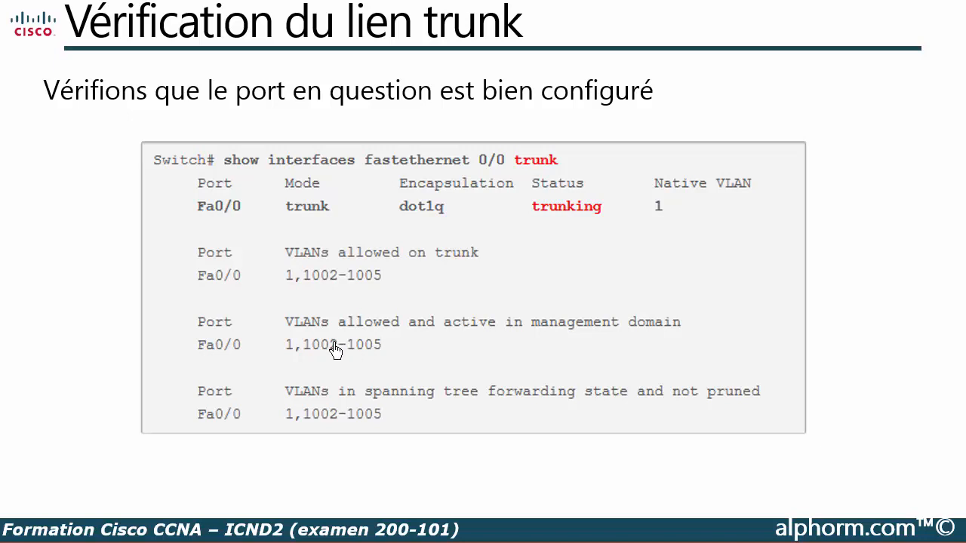
click(503, 335)
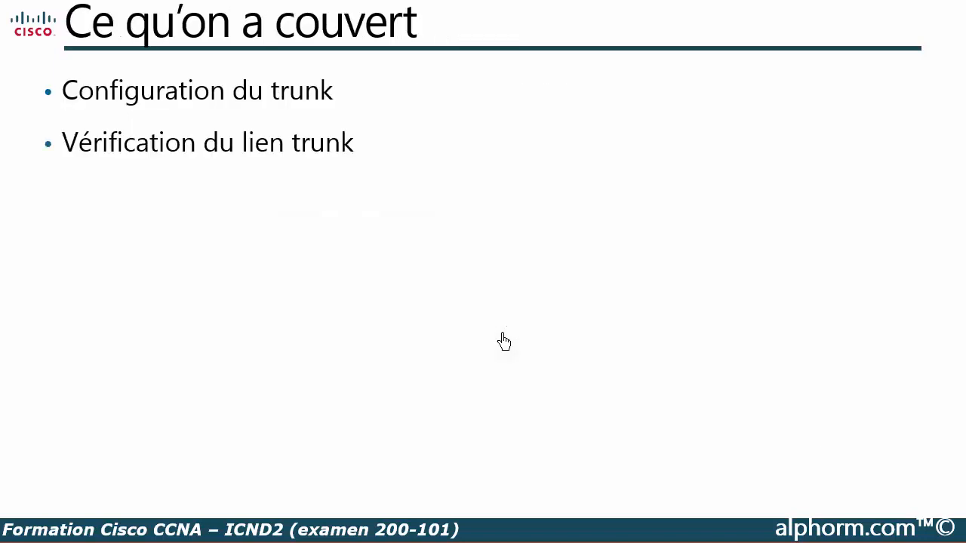